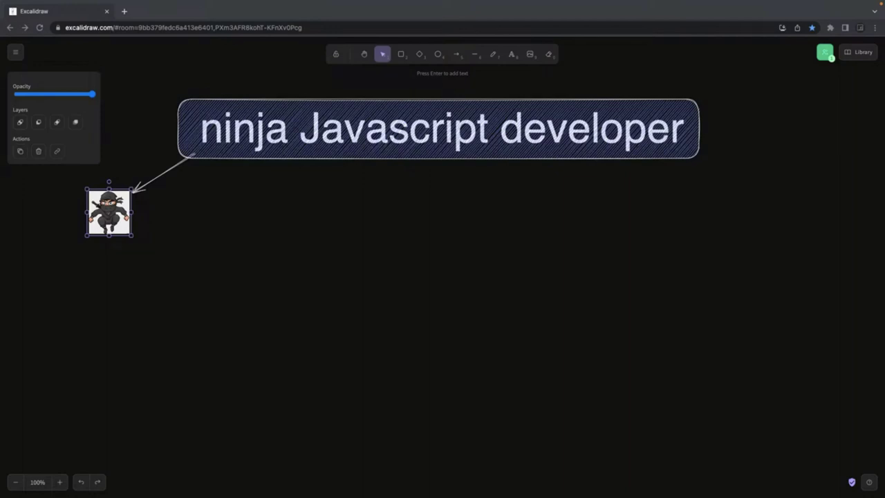
{"action": "left_click", "coordinate": [152, 251]}
{"action": "mouse_move", "coordinate": [114, 226]}
{"action": "left_mouse_down"}
{"action": "mouse_move", "coordinate": [103, 195]}
{"action": "mouse_move", "coordinate": [112, 222]}
{"action": "left_mouse_up"}
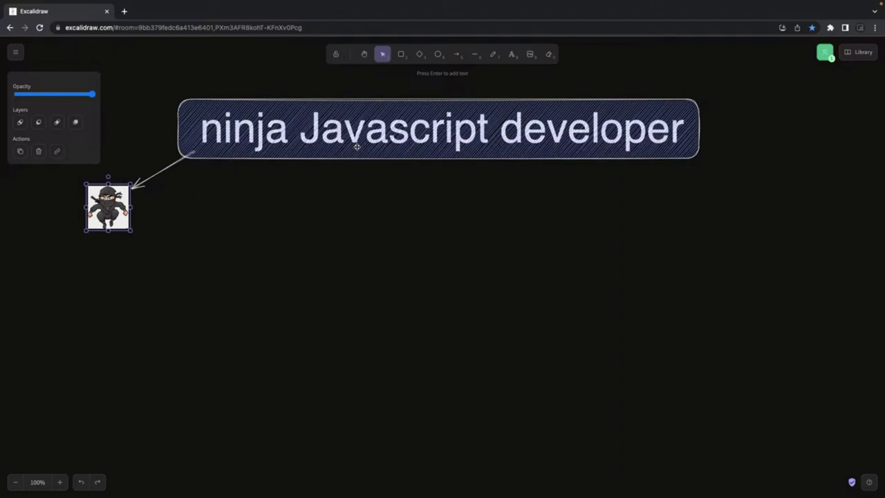
{"action": "left_click", "coordinate": [259, 199]}
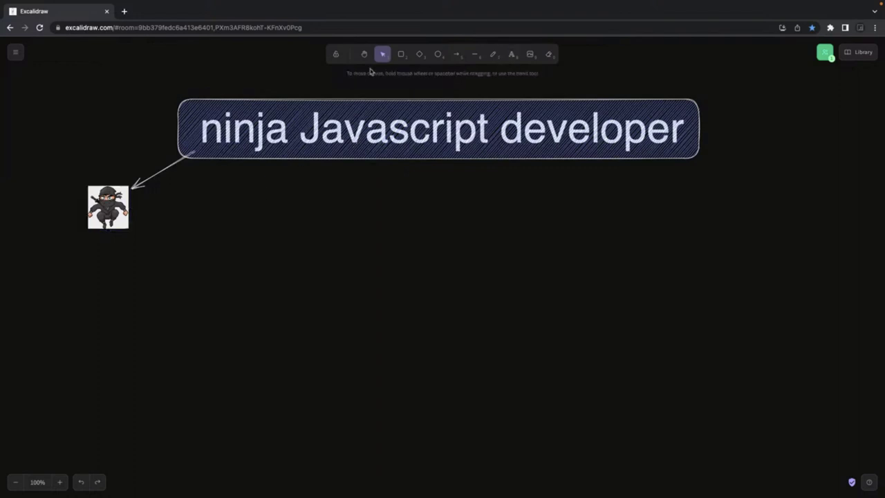
Draw a rounded box below the title and label it FRESHER.
{"action": "left_click", "coordinate": [401, 53]}
{"action": "mouse_move", "coordinate": [163, 243]}
{"action": "left_mouse_down"}
{"action": "mouse_move", "coordinate": [203, 298]}
{"action": "mouse_move", "coordinate": [239, 317]}
{"action": "left_mouse_up"}
{"action": "key", "text": "Return"}
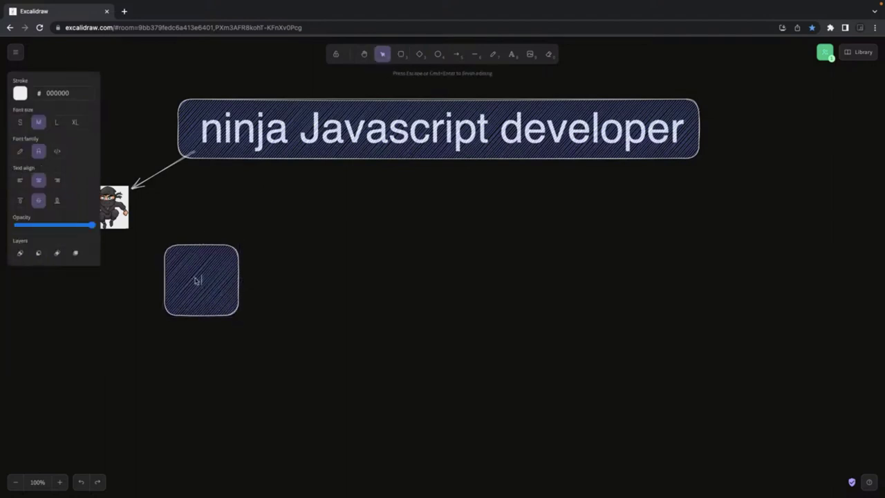
{"action": "type", "text": "FRESHER"}
{"action": "left_click", "coordinate": [301, 275]}
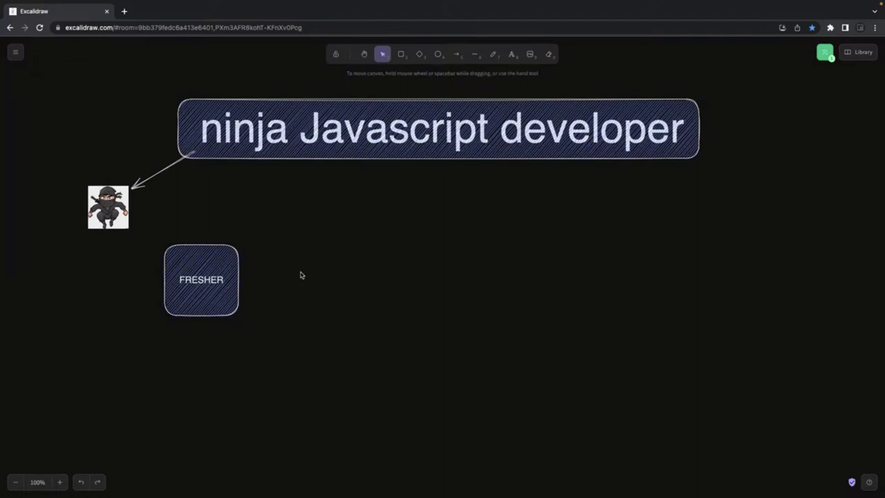
Reposition the FRESHER box below the title, to the right of the ninja image.
{"action": "left_click_drag", "start_coordinate": [223, 270], "coordinate": [181, 270]}
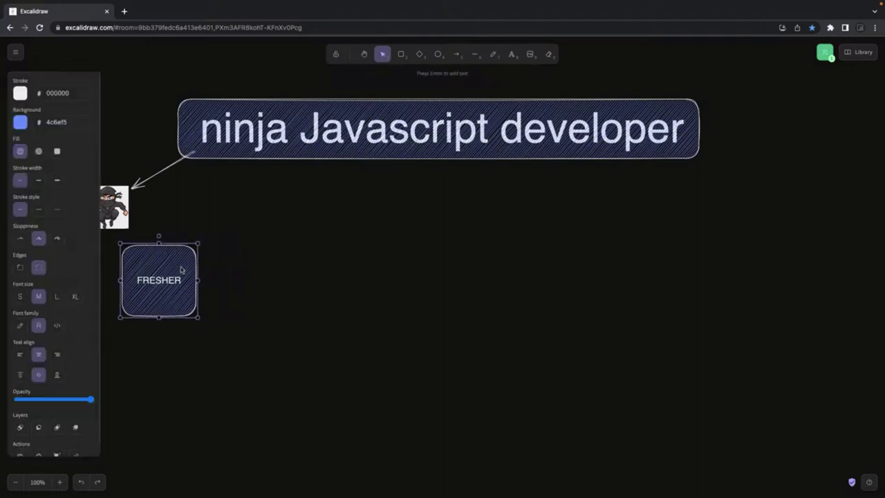
{"action": "left_click", "coordinate": [195, 207]}
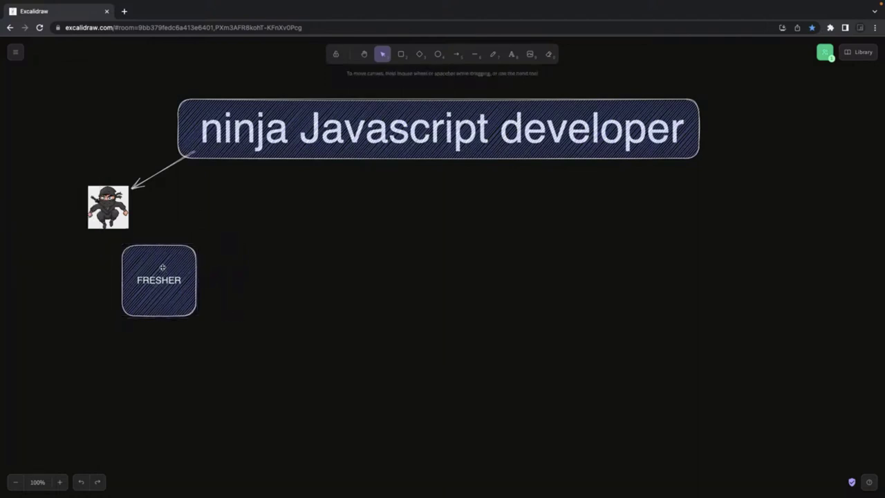
{"action": "left_click", "coordinate": [161, 266]}
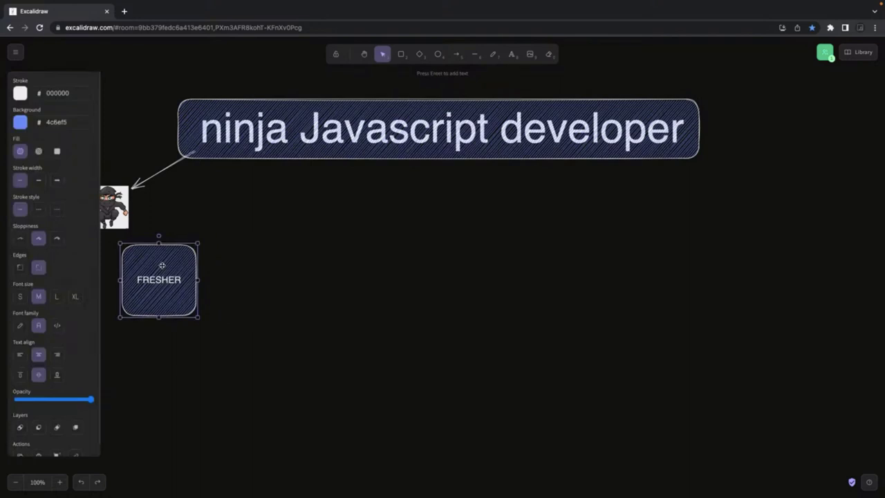
{"action": "left_click_drag", "start_coordinate": [162, 266], "coordinate": [223, 234]}
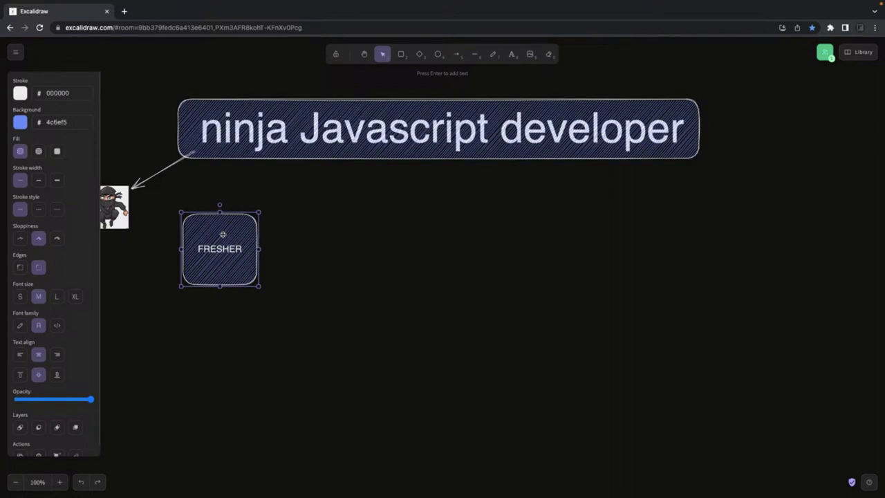
{"action": "left_click_drag", "start_coordinate": [222, 235], "coordinate": [218, 224]}
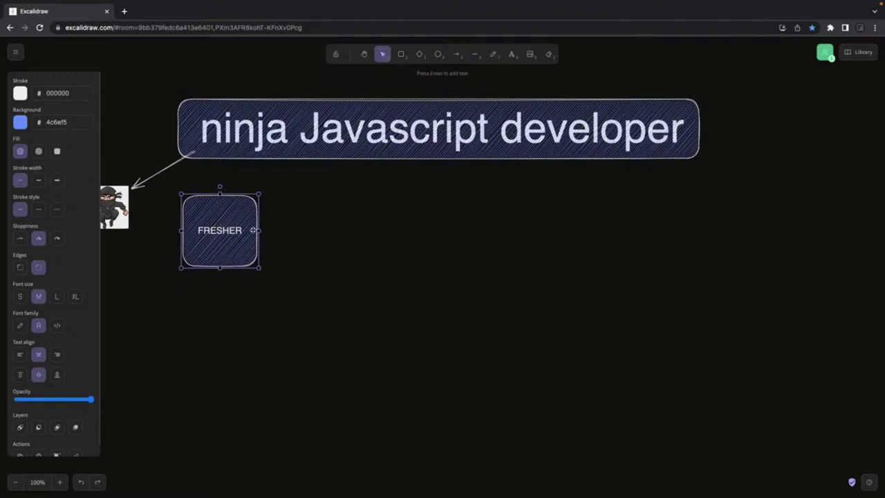
{"action": "left_click", "coordinate": [277, 228]}
Draw an arrow rightward from FRESHER ending at a new DOM text label.
{"action": "left_click", "coordinate": [232, 216]}
{"action": "left_click", "coordinate": [359, 206]}
{"action": "left_click", "coordinate": [458, 54]}
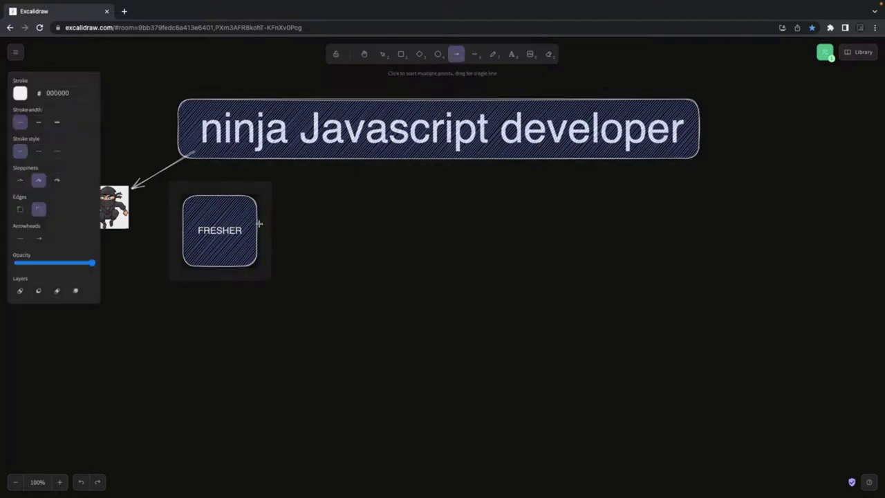
{"action": "left_click_drag", "start_coordinate": [257, 228], "coordinate": [353, 228]}
{"action": "double_click", "coordinate": [360, 230]}
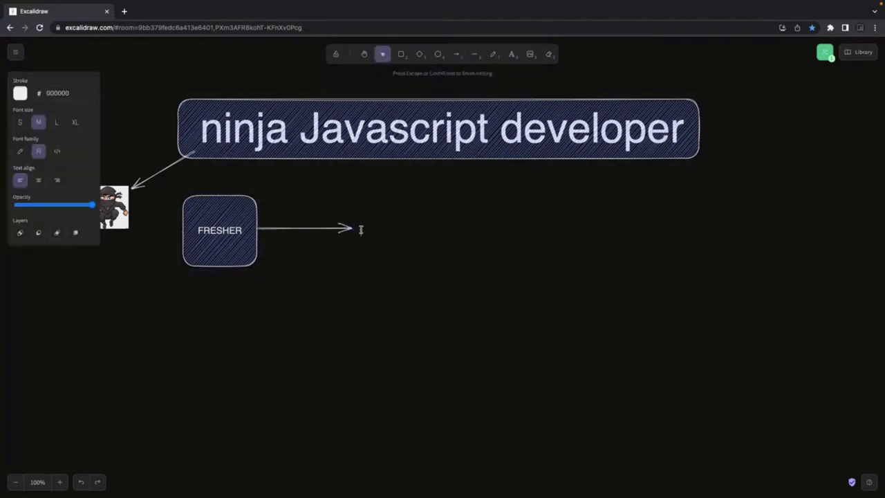
{"action": "type", "text": "DOM"}
{"action": "left_click", "coordinate": [367, 202]}
{"action": "left_click", "coordinate": [366, 227]}
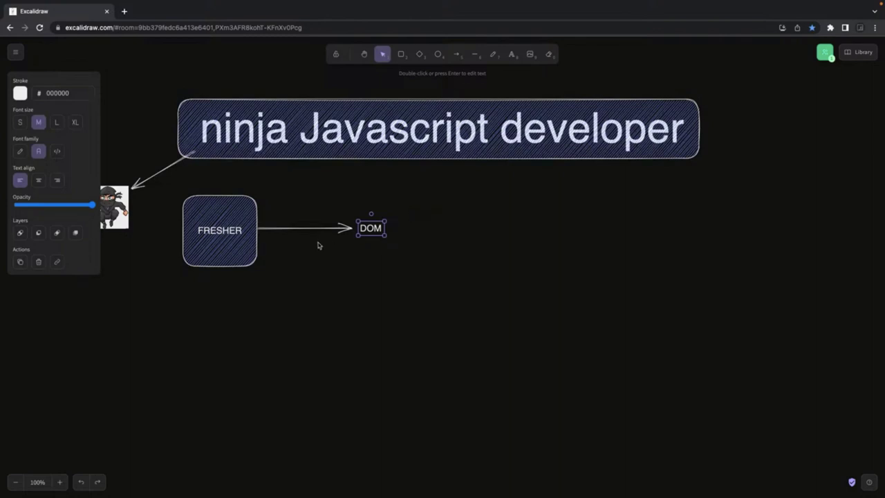
Enclose DOM in a rounded box and bind the FRESHER arrow's tip to it.
{"action": "left_click", "coordinate": [296, 229]}
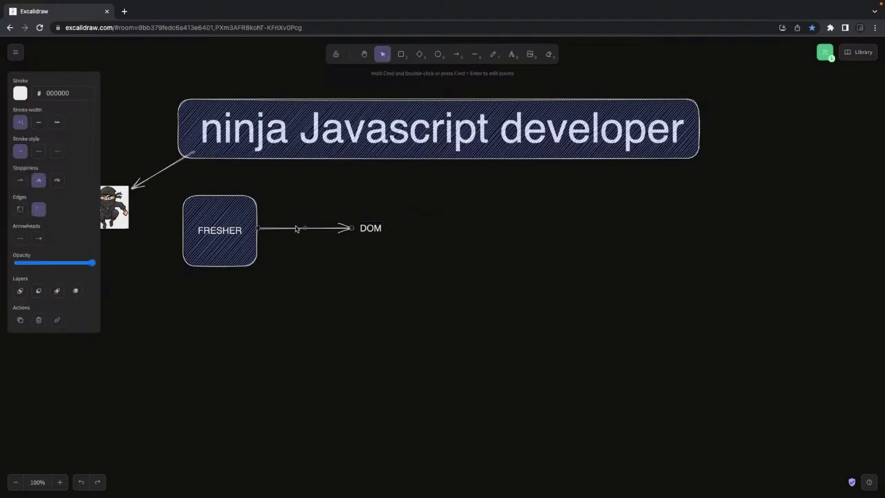
{"action": "left_click", "coordinate": [390, 201]}
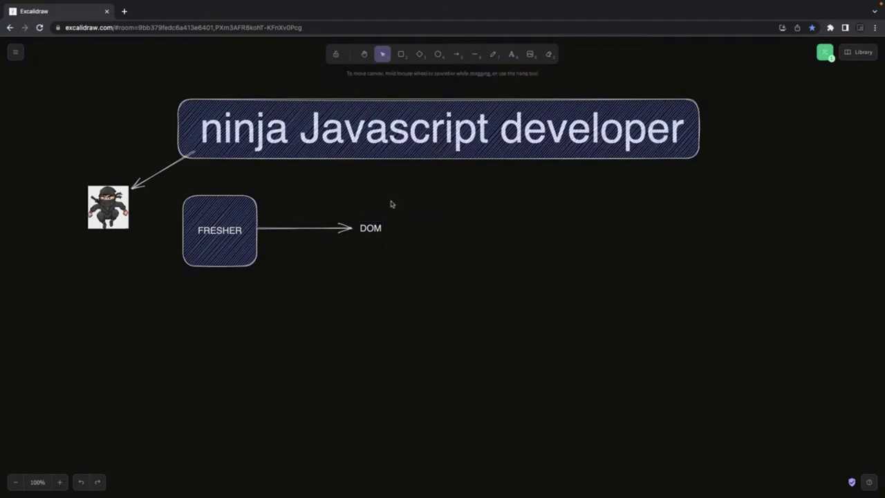
{"action": "left_click", "coordinate": [400, 54]}
{"action": "mouse_move", "coordinate": [351, 208]}
{"action": "left_mouse_down"}
{"action": "mouse_move", "coordinate": [407, 247]}
{"action": "mouse_move", "coordinate": [397, 244]}
{"action": "left_mouse_up"}
{"action": "left_click", "coordinate": [333, 228]}
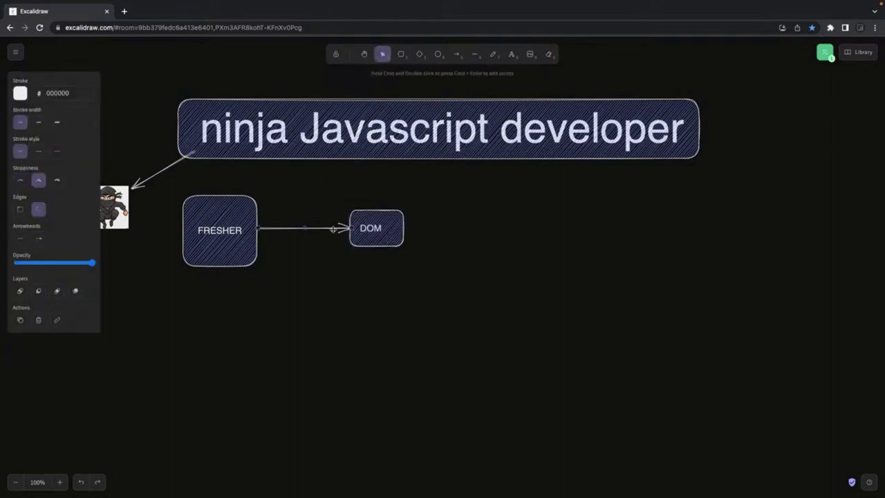
{"action": "left_click_drag", "start_coordinate": [350, 228], "coordinate": [348, 230]}
{"action": "left_click", "coordinate": [371, 239]}
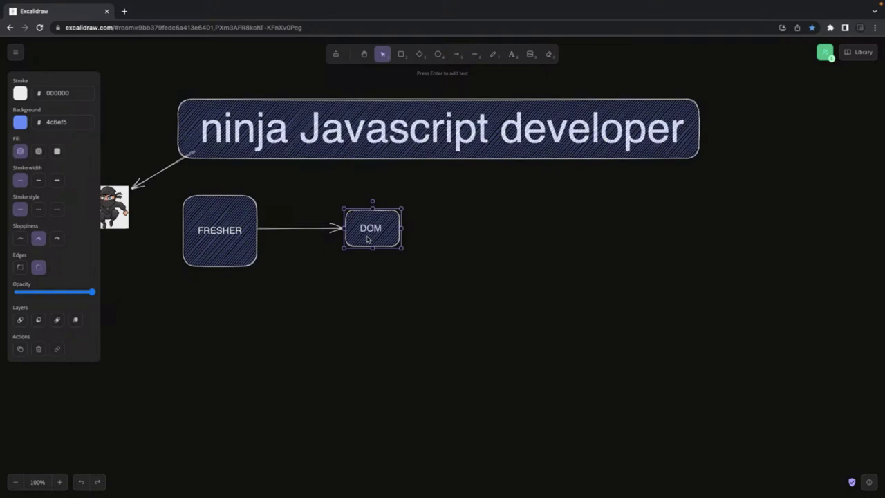
Draw a second arrow from FRESHER down-right to a box labelled MDN.
{"action": "left_click", "coordinate": [458, 54]}
{"action": "mouse_move", "coordinate": [257, 230]}
{"action": "left_mouse_down"}
{"action": "mouse_move", "coordinate": [422, 303]}
{"action": "mouse_move", "coordinate": [391, 289]}
{"action": "left_mouse_up"}
{"action": "left_click", "coordinate": [400, 55]}
{"action": "double_click", "coordinate": [382, 283]}
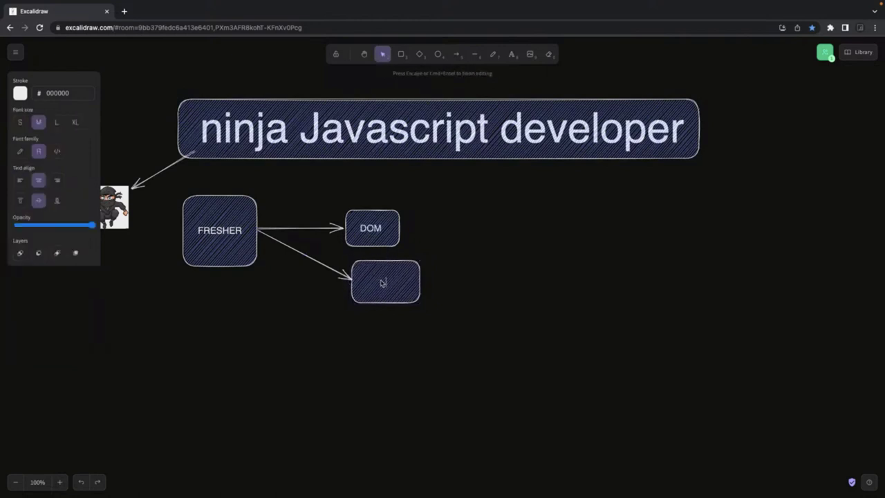
{"action": "type", "text": "MDN"}
{"action": "left_click", "coordinate": [460, 248]}
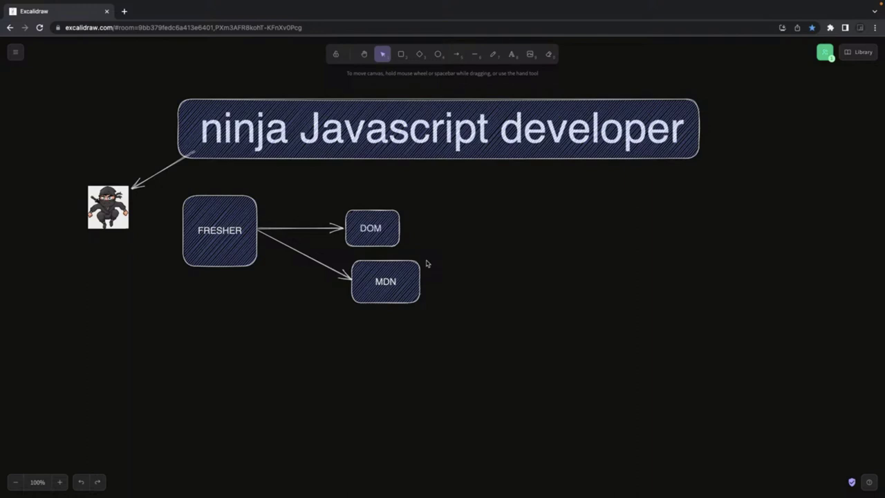
Draw a third arrow from FRESHER downward with a box labelled REACT at its tip.
{"action": "left_click", "coordinate": [456, 55]}
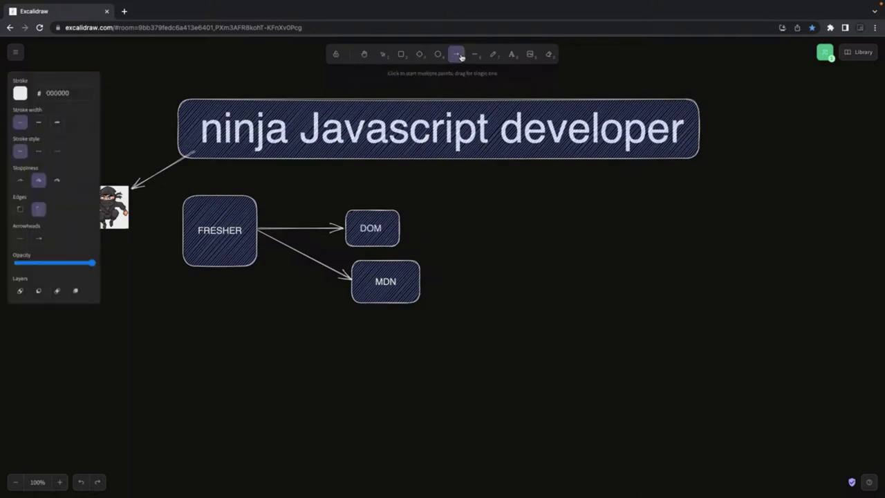
{"action": "mouse_move", "coordinate": [259, 230]}
{"action": "left_mouse_down"}
{"action": "mouse_move", "coordinate": [400, 376]}
{"action": "mouse_move", "coordinate": [367, 368]}
{"action": "mouse_move", "coordinate": [374, 380]}
{"action": "left_mouse_up"}
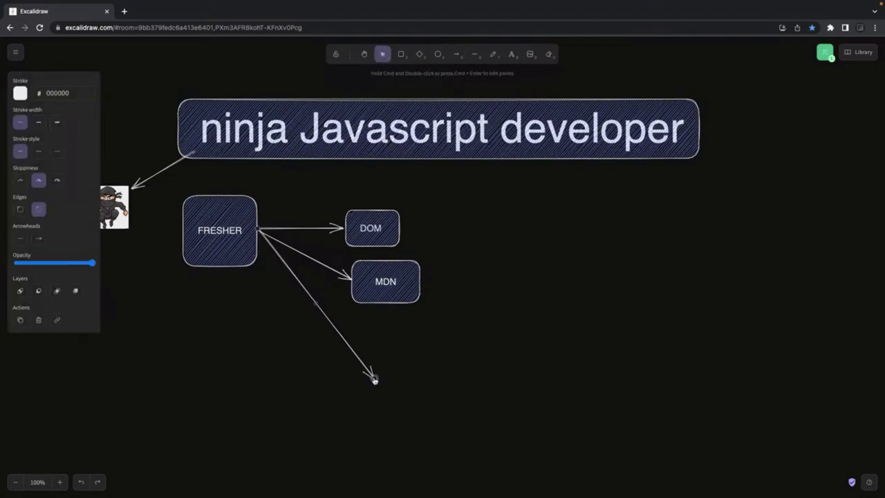
{"action": "left_click", "coordinate": [401, 54]}
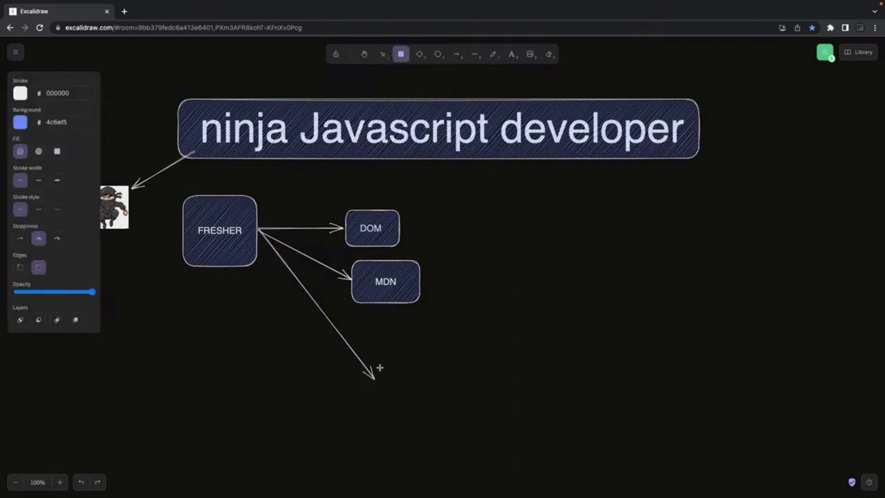
{"action": "mouse_move", "coordinate": [373, 353]}
{"action": "left_mouse_down"}
{"action": "mouse_move", "coordinate": [454, 412]}
{"action": "mouse_move", "coordinate": [467, 404]}
{"action": "left_mouse_up"}
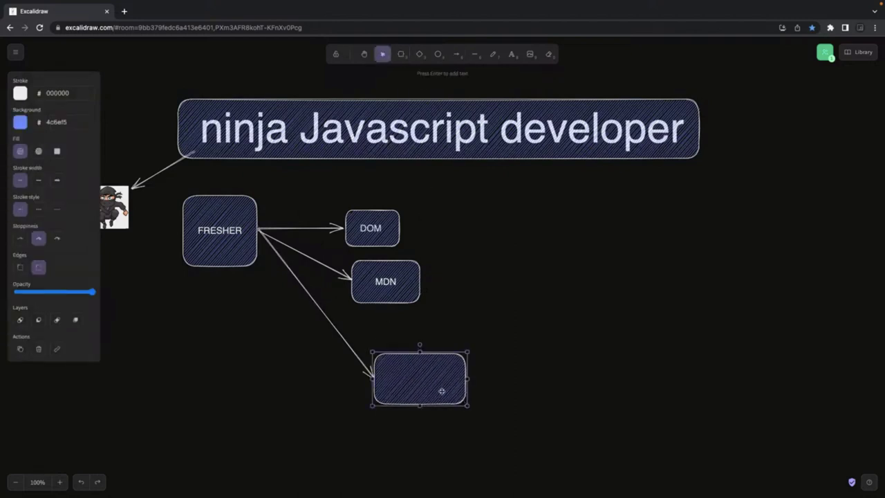
{"action": "double_click", "coordinate": [423, 379]}
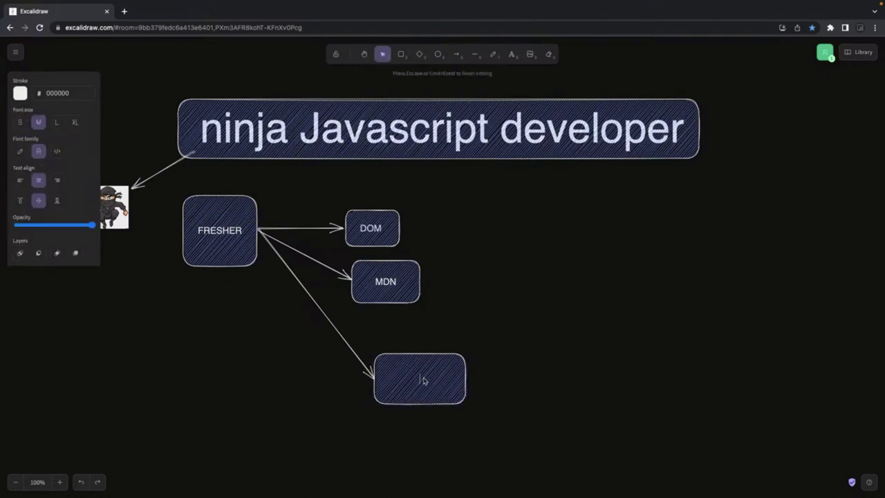
{"action": "type", "text": "REACT"}
{"action": "left_click", "coordinate": [484, 335]}
Shift the REACT box up so the third arrow binds to it.
{"action": "left_click_drag", "start_coordinate": [419, 367], "coordinate": [427, 335]}
{"action": "left_click", "coordinate": [374, 378]}
{"action": "left_click_drag", "start_coordinate": [374, 377], "coordinate": [378, 351]}
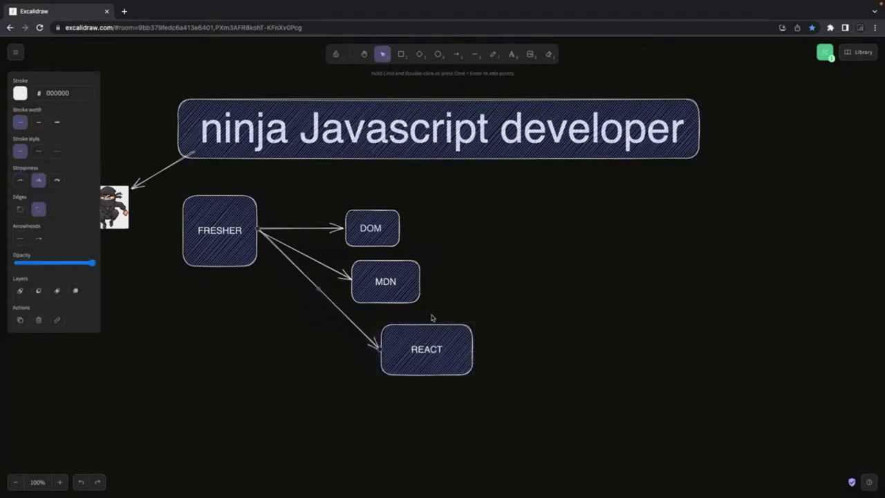
{"action": "left_click", "coordinate": [503, 248]}
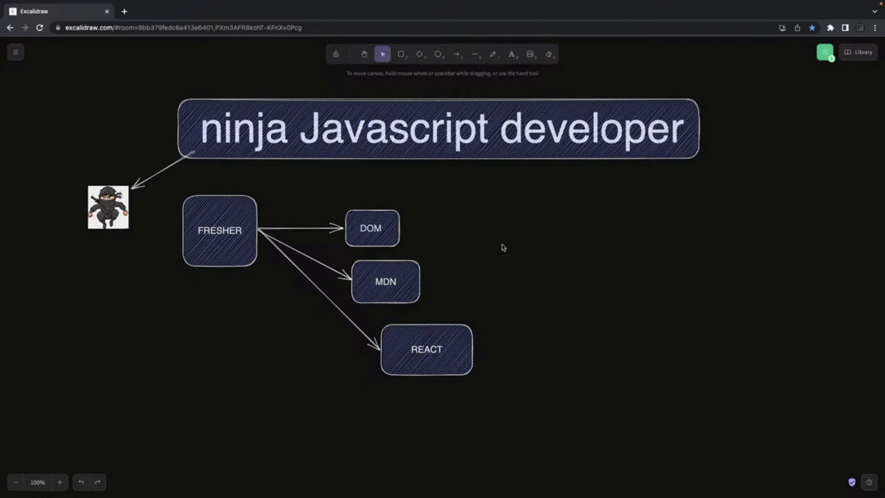
{"action": "left_click", "coordinate": [390, 220]}
{"action": "left_click", "coordinate": [409, 270]}
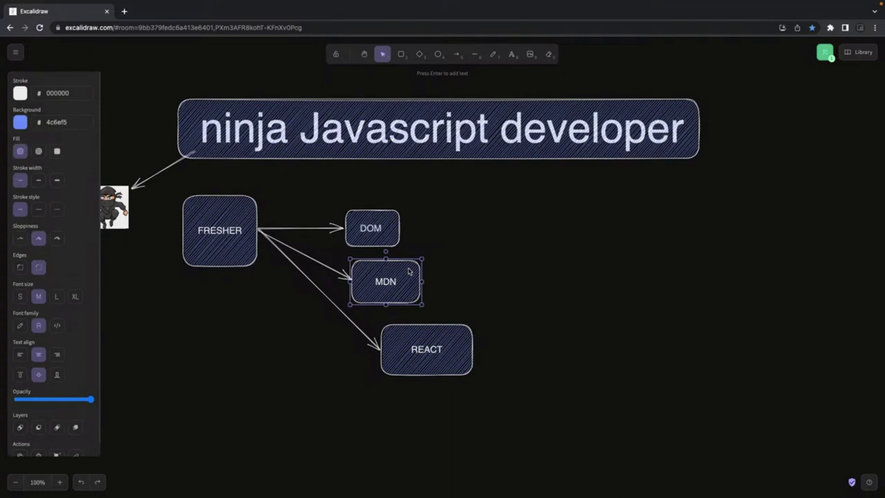
{"action": "left_click", "coordinate": [456, 54]}
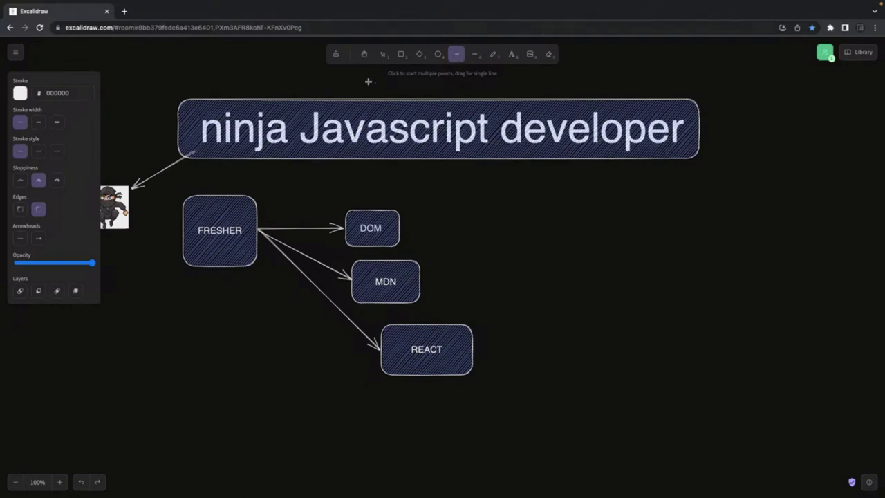
Add a much larger 'MEAN MERN' text label to the right of DOM.
{"action": "left_click", "coordinate": [525, 205]}
{"action": "type", "text": "M"}
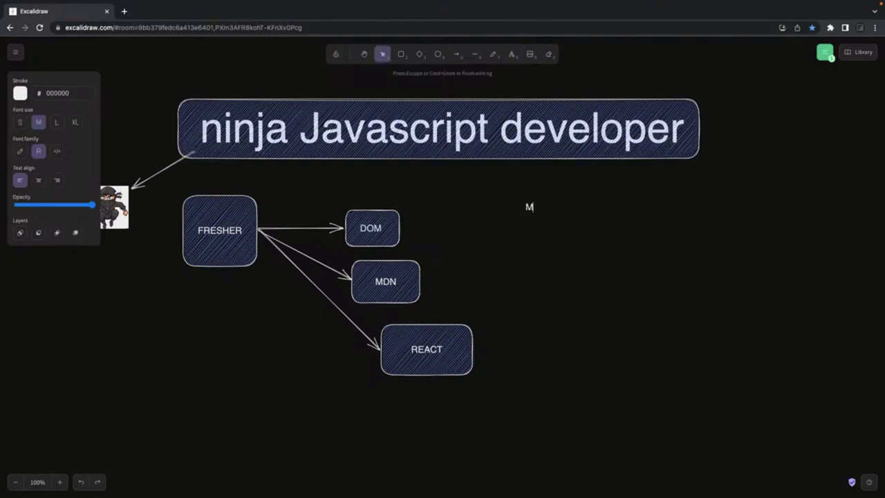
{"action": "type", "text": "EAN MERN"}
{"action": "left_click", "coordinate": [541, 233]}
{"action": "left_click", "coordinate": [542, 207]}
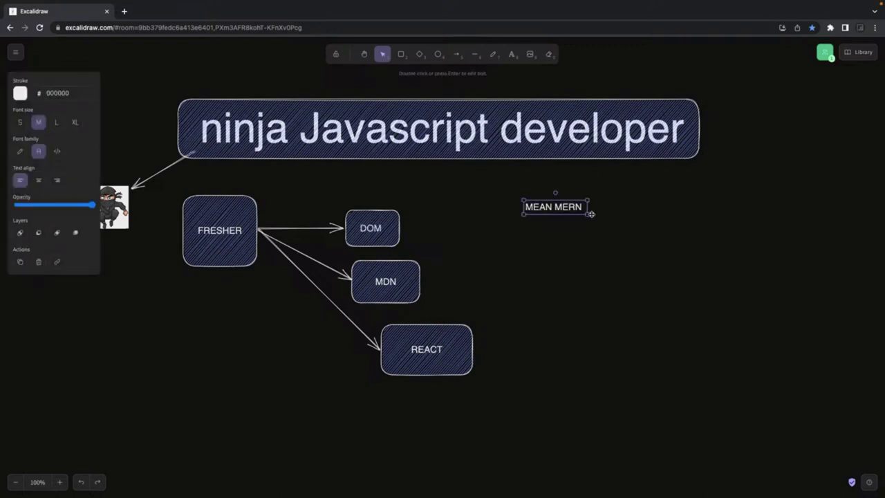
{"action": "key", "text": "ctrl+shift+period"}
{"action": "key", "text": "ctrl+shift+period"}
{"action": "key", "text": "ctrl+shift+period"}
{"action": "key", "text": "ctrl+shift+period"}
{"action": "key", "text": "ctrl+shift+period"}
{"action": "key", "text": "ctrl+shift+period"}
{"action": "key", "text": "ctrl+shift+period"}
{"action": "key", "text": "ctrl+shift+period"}
{"action": "key", "text": "ctrl+shift+period"}
{"action": "key", "text": "ctrl+shift+period"}
{"action": "left_click_drag", "start_coordinate": [613, 222], "coordinate": [572, 210]}
Change the heading to 'MEAN/MERN' by replacing the space with a slash.
{"action": "double_click", "coordinate": [569, 211]}
{"action": "left_click", "coordinate": [581, 208]}
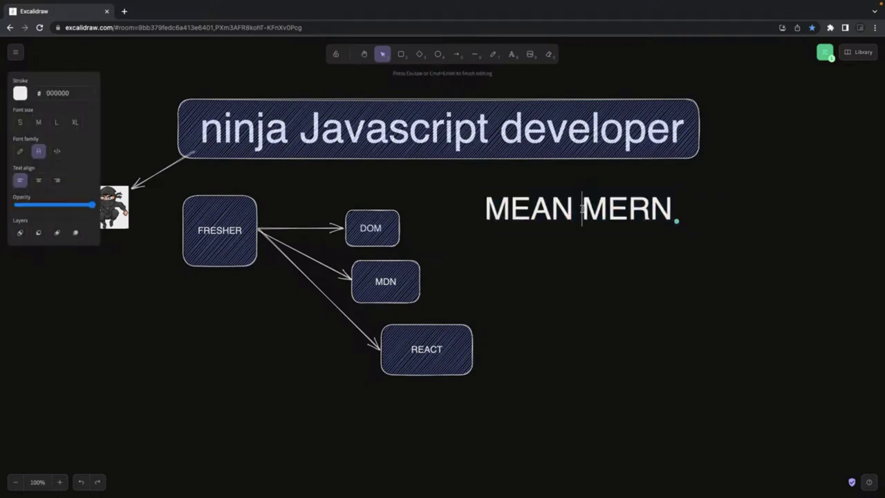
{"action": "key", "text": "BackSpace"}
{"action": "type", "text": "/"}
{"action": "left_click", "coordinate": [588, 276]}
{"action": "left_click", "coordinate": [552, 214]}
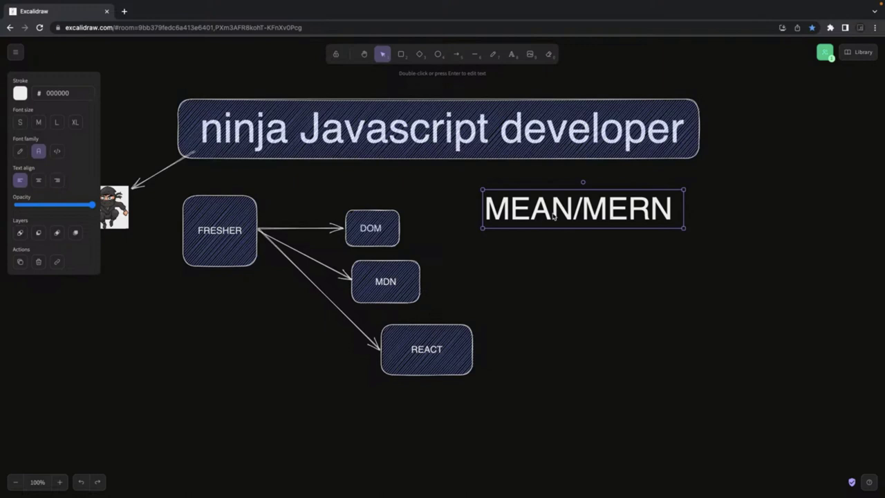
{"action": "left_click", "coordinate": [590, 274]}
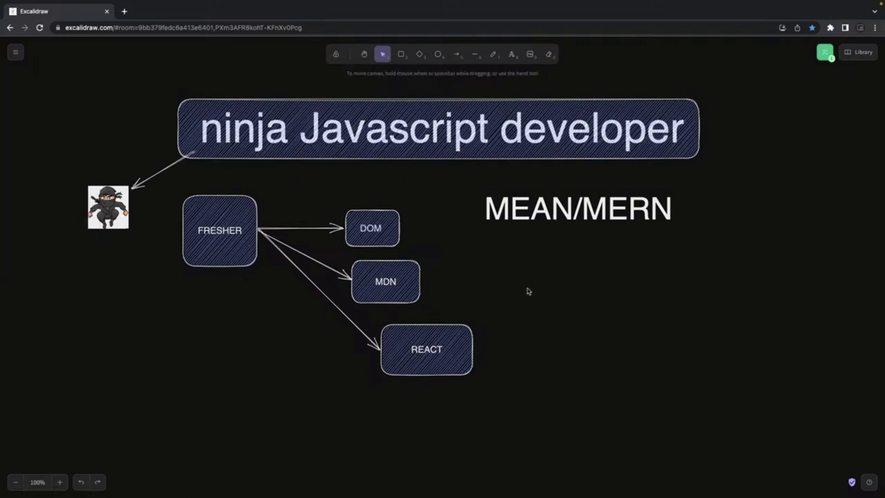
{"action": "left_click", "coordinate": [424, 334]}
Draw a fourth arrow from FRESHER down past the REACT box into empty canvas.
{"action": "left_click", "coordinate": [449, 299]}
{"action": "left_click", "coordinate": [394, 236]}
{"action": "left_click", "coordinate": [415, 231]}
{"action": "left_click", "coordinate": [457, 54]}
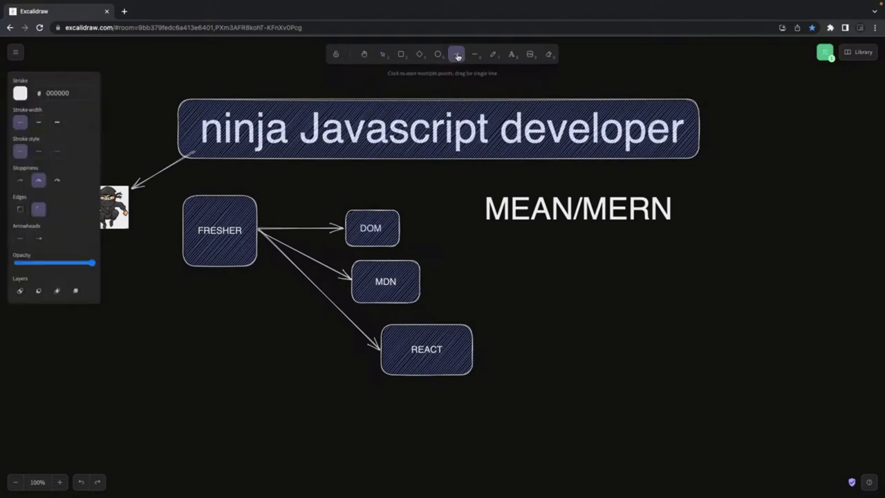
{"action": "left_click_drag", "start_coordinate": [256, 231], "coordinate": [407, 456]}
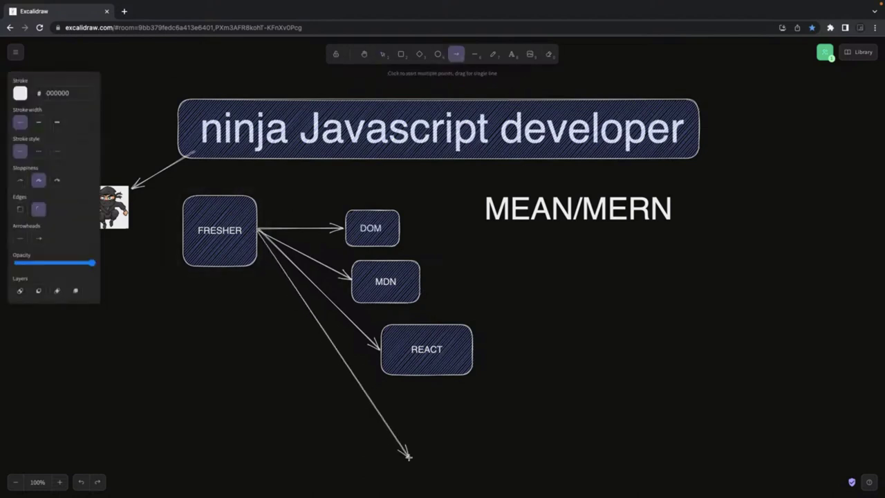
Rename the FRESHER box's label to '2-3 Years'.
{"action": "double_click", "coordinate": [214, 221]}
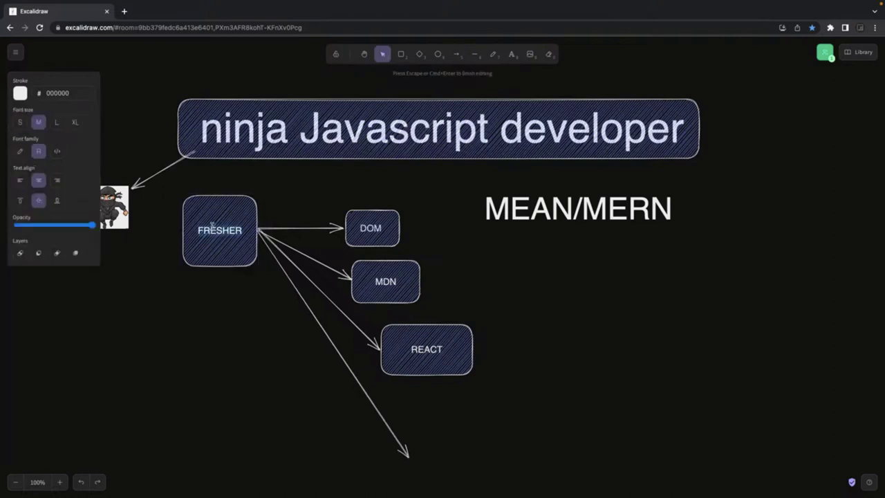
{"action": "type", "text": "2-3"}
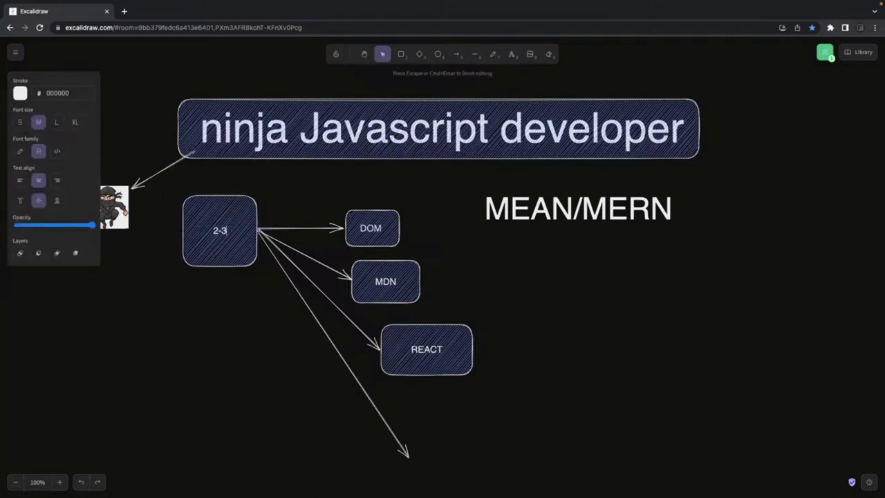
{"action": "type", "text": " Years"}
{"action": "left_click", "coordinate": [204, 326]}
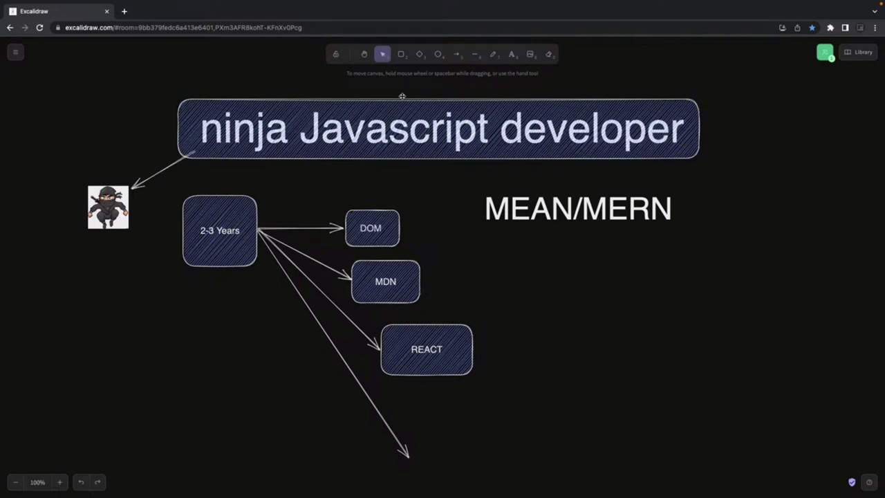
{"action": "left_click", "coordinate": [401, 54]}
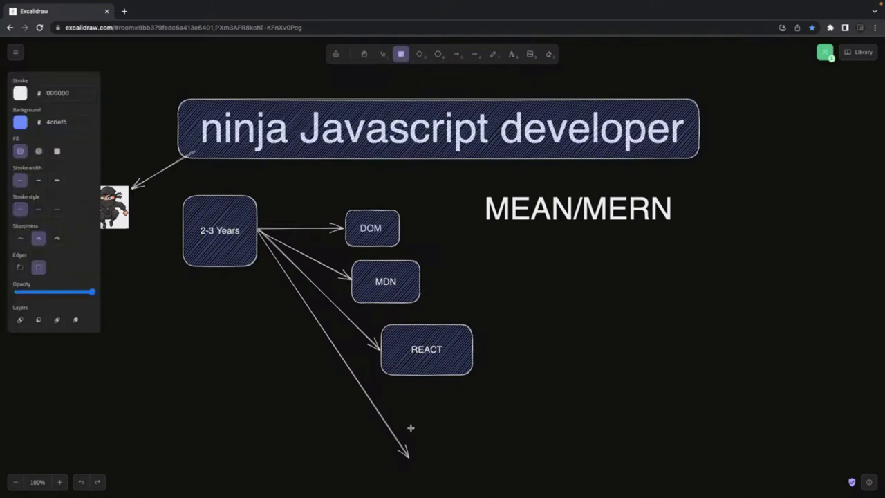
Add a wide box labelled JAVASCRIPT SERVER SIDE at the long arrow's tip and nudge it into place.
{"action": "left_click_drag", "start_coordinate": [412, 427], "coordinate": [595, 472]}
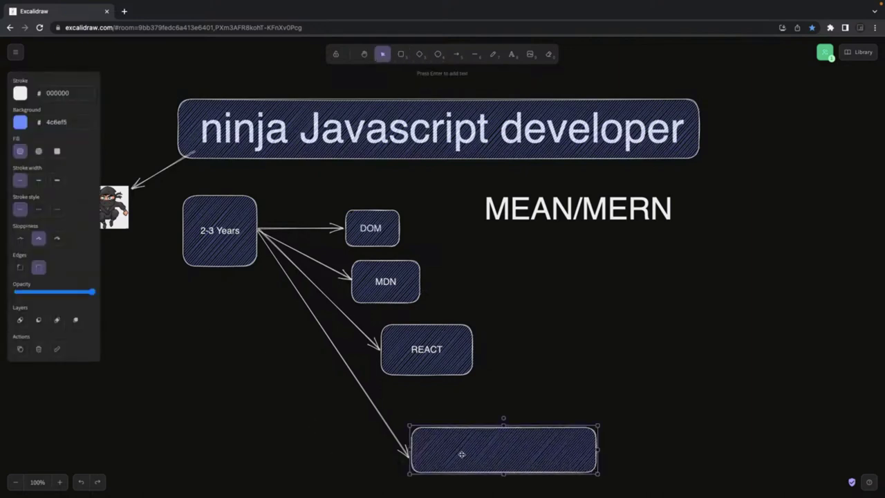
{"action": "double_click", "coordinate": [462, 456]}
{"action": "type", "text": "JAVAS"}
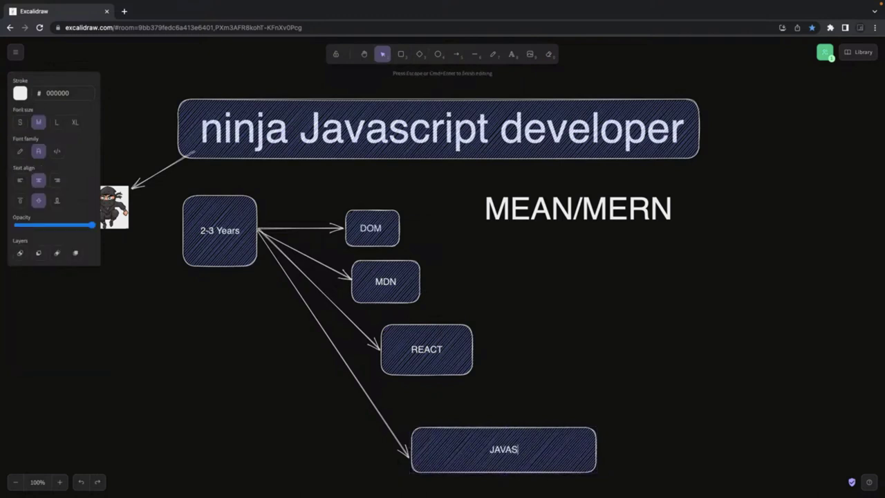
{"action": "type", "text": "CRIPT SERVER SIDE"}
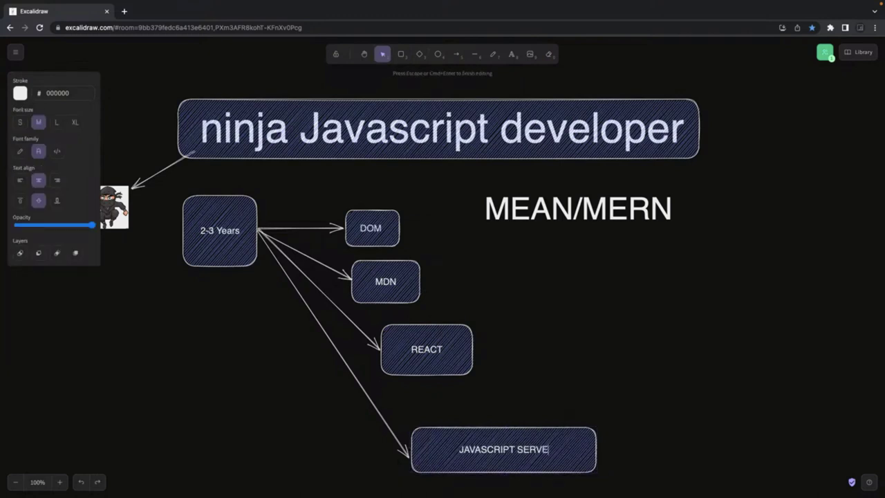
{"action": "left_click", "coordinate": [516, 387]}
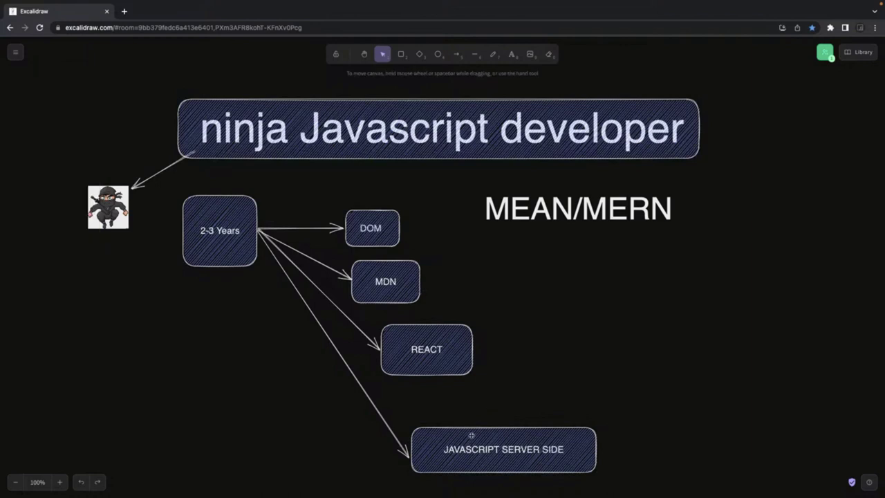
{"action": "left_click", "coordinate": [469, 444]}
{"action": "left_click_drag", "start_coordinate": [465, 445], "coordinate": [466, 449]}
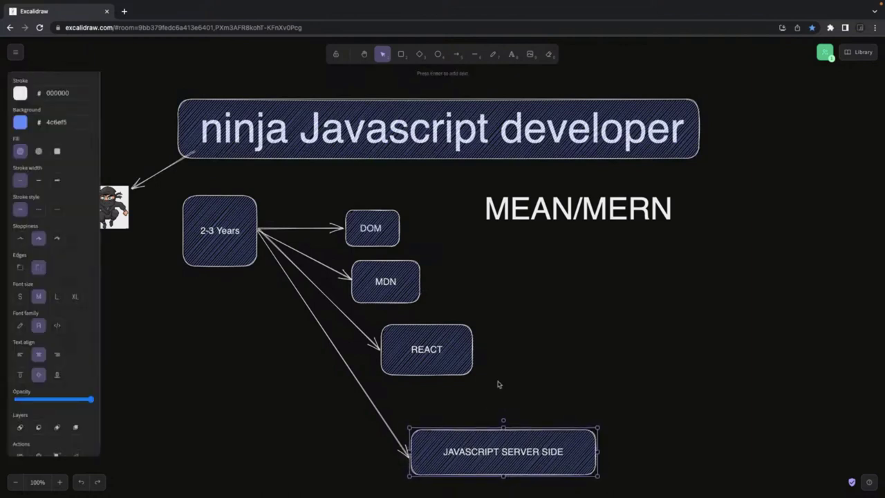
{"action": "left_click", "coordinate": [524, 346]}
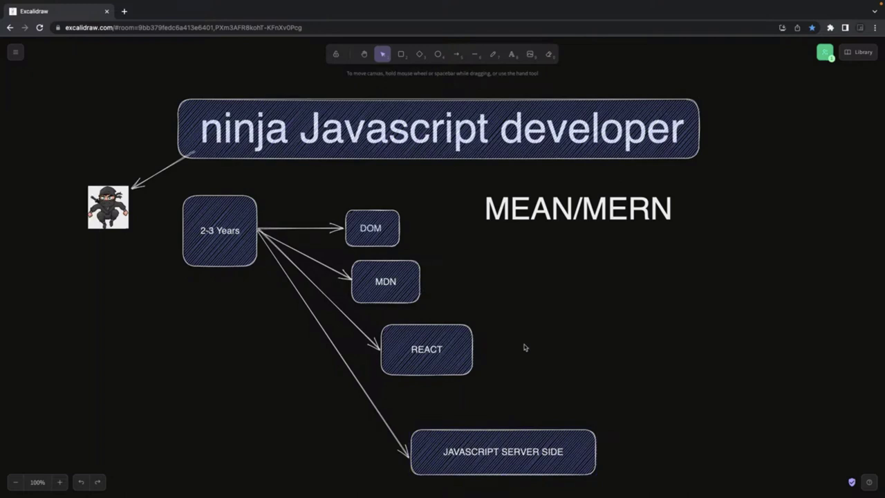
{"action": "left_click_drag", "start_coordinate": [473, 437], "coordinate": [455, 408]}
Deselect the repositioned JAVASCRIPT SERVER SIDE box.
{"action": "left_click", "coordinate": [494, 324]}
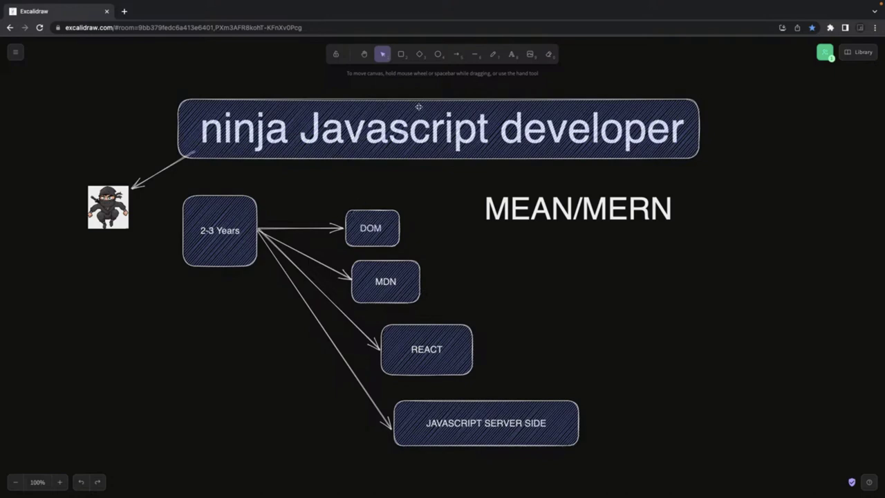
Draw a fifth arrow from 2-3 Years down below the existing branches.
{"action": "left_click", "coordinate": [454, 55]}
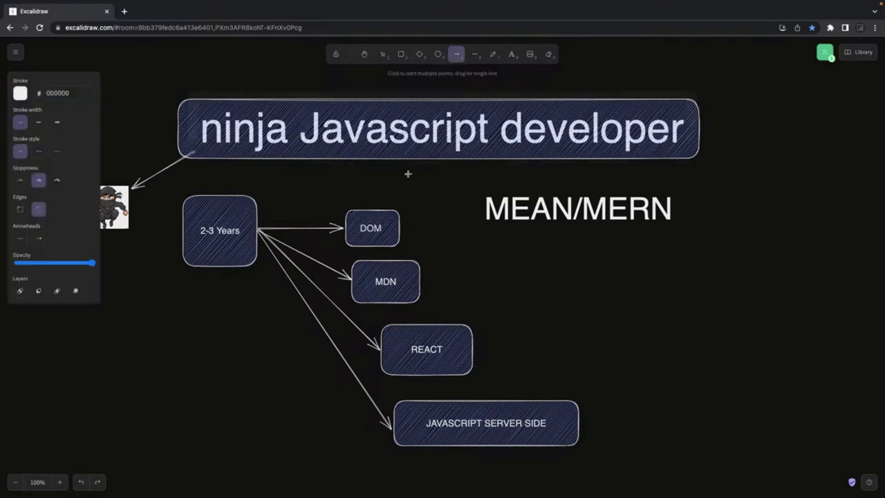
{"action": "scroll", "coordinate": [387, 235], "scroll_direction": "down", "scroll_amount": 2}
{"action": "mouse_move", "coordinate": [265, 169]}
{"action": "left_mouse_down"}
{"action": "mouse_move", "coordinate": [385, 425]}
{"action": "mouse_move", "coordinate": [438, 468]}
{"action": "mouse_move", "coordinate": [397, 435]}
{"action": "left_mouse_up"}
Duplicate the REACT box at the arrow tip, make it wider and shorter, and relabel it TYPESCRIPT.
{"action": "left_click", "coordinate": [436, 270]}
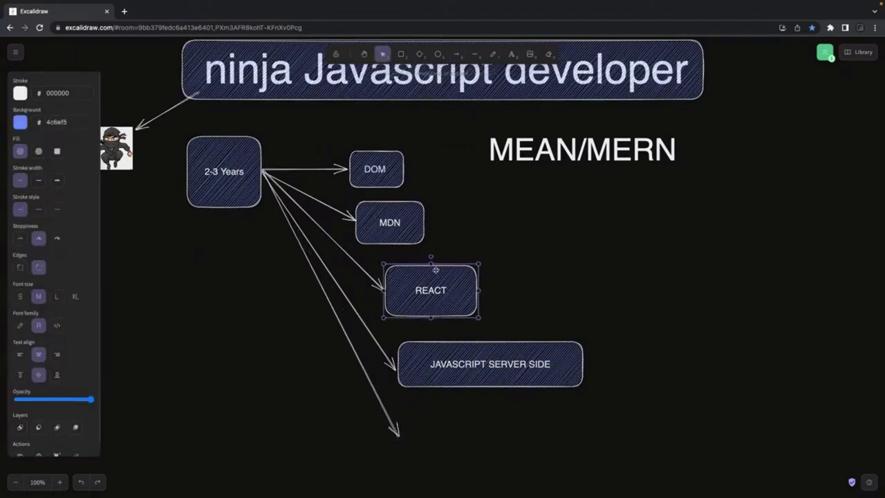
{"action": "left_click_drag", "start_coordinate": [436, 269], "coordinate": [449, 426]}
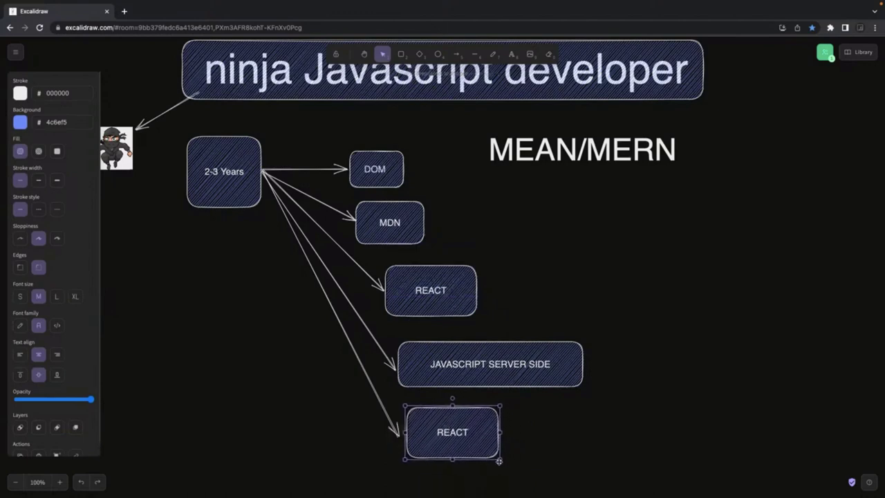
{"action": "left_click_drag", "start_coordinate": [500, 460], "coordinate": [603, 445]}
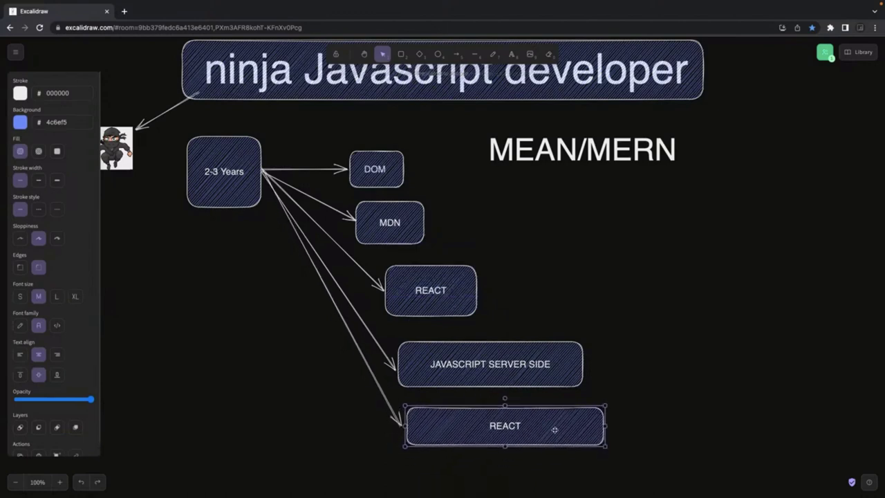
{"action": "double_click", "coordinate": [509, 427]}
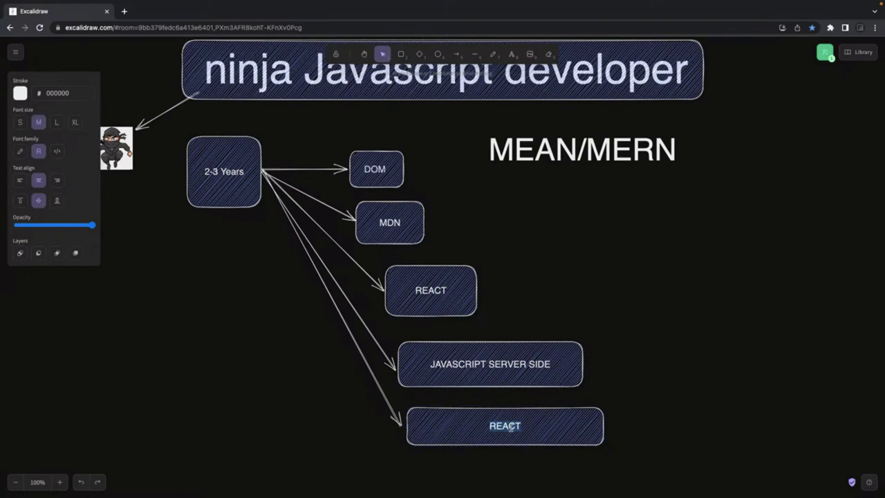
{"action": "type", "text": "TYPESCRIP"}
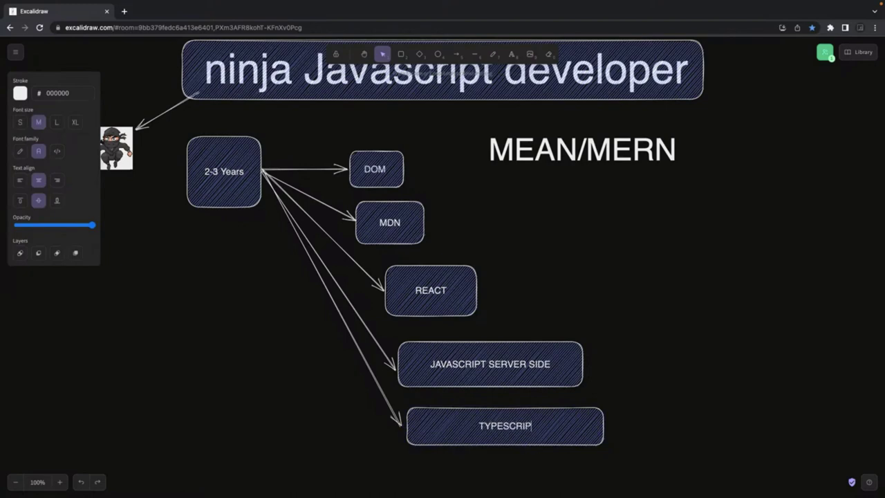
{"action": "type", "text": "T"}
{"action": "left_click", "coordinate": [615, 309]}
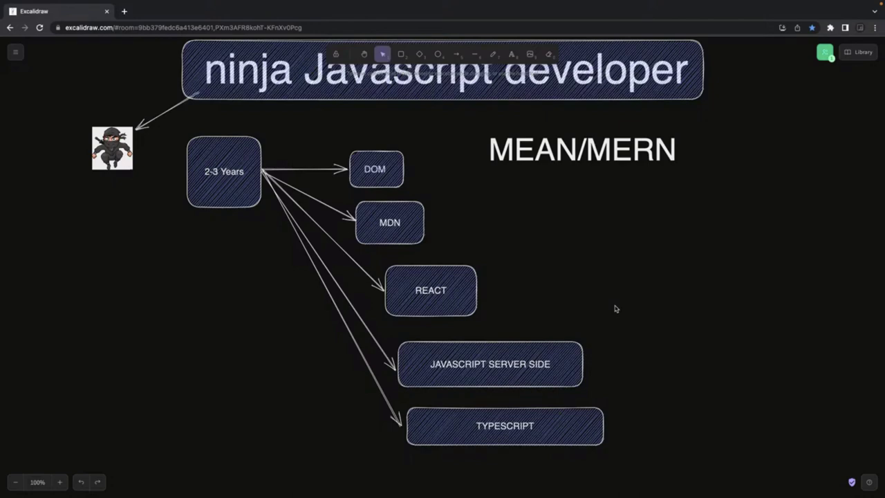
Draw a sixth arrow from 2-3 Years to the space below TYPESCRIPT.
{"action": "scroll", "coordinate": [615, 309], "scroll_direction": "down", "scroll_amount": 2}
{"action": "scroll", "coordinate": [615, 309], "scroll_direction": "right", "scroll_amount": 1}
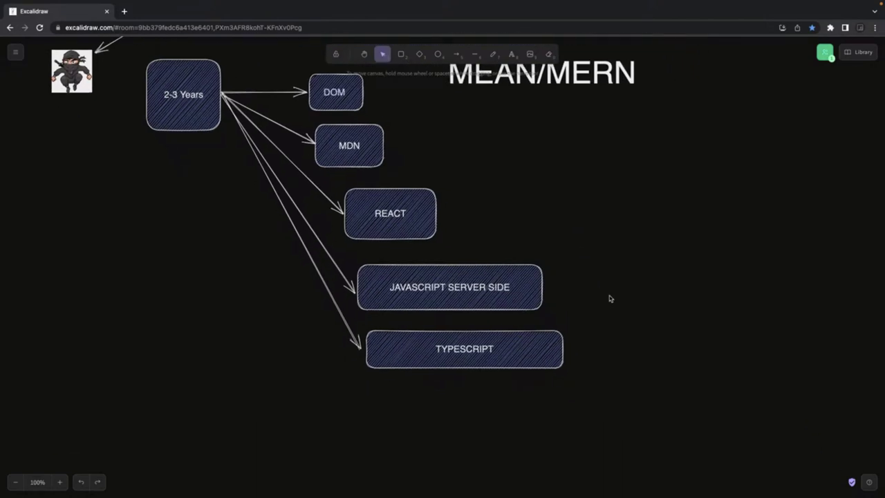
{"action": "left_click", "coordinate": [455, 54]}
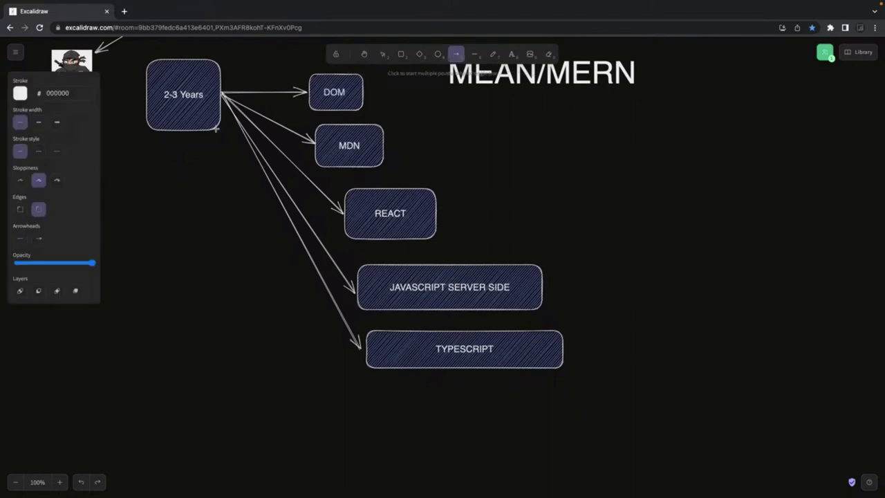
{"action": "mouse_move", "coordinate": [222, 95]}
{"action": "left_mouse_down"}
{"action": "mouse_move", "coordinate": [334, 393]}
{"action": "mouse_move", "coordinate": [383, 452]}
{"action": "mouse_move", "coordinate": [380, 415]}
{"action": "mouse_move", "coordinate": [358, 412]}
{"action": "left_mouse_up"}
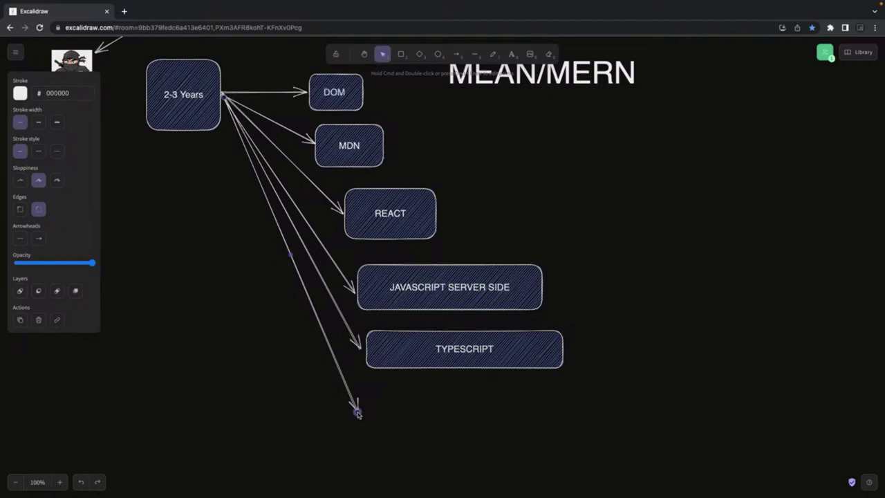
Add a box at the arrow's tip labelled SERVER SIDE FRAMEWORKS.
{"action": "left_click", "coordinate": [402, 54]}
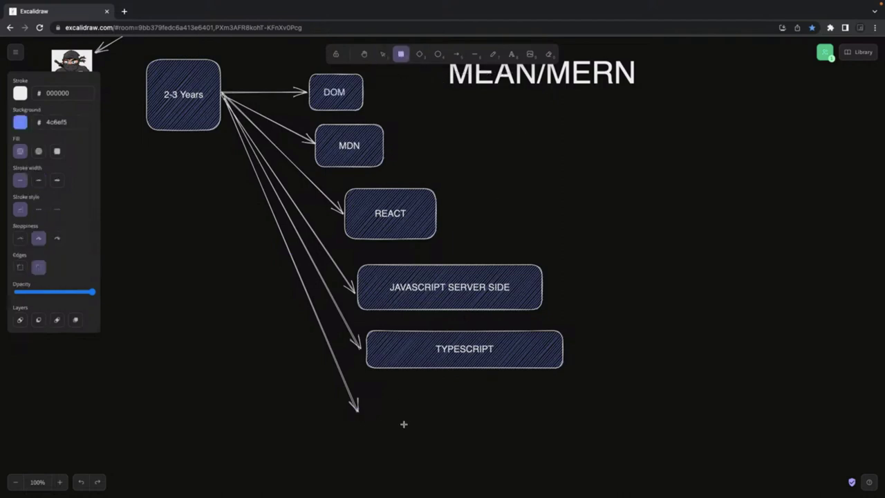
{"action": "mouse_move", "coordinate": [365, 391]}
{"action": "left_mouse_down"}
{"action": "mouse_move", "coordinate": [547, 405]}
{"action": "mouse_move", "coordinate": [614, 434]}
{"action": "left_mouse_up"}
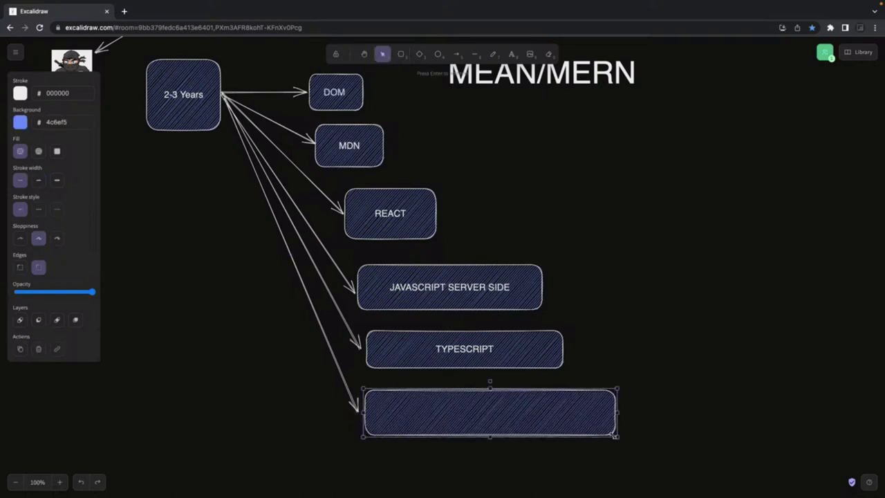
{"action": "double_click", "coordinate": [464, 414]}
{"action": "type", "text": "S"}
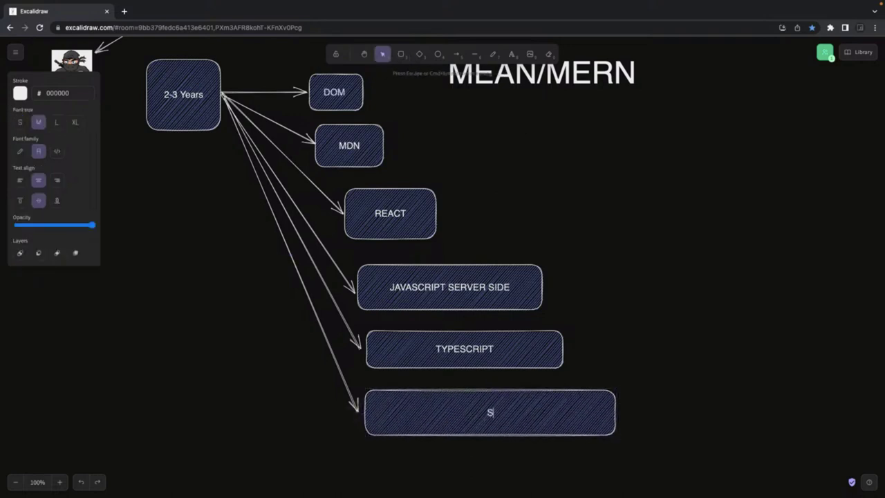
{"action": "type", "text": "ERVER SIDE FRAMEWORKS"}
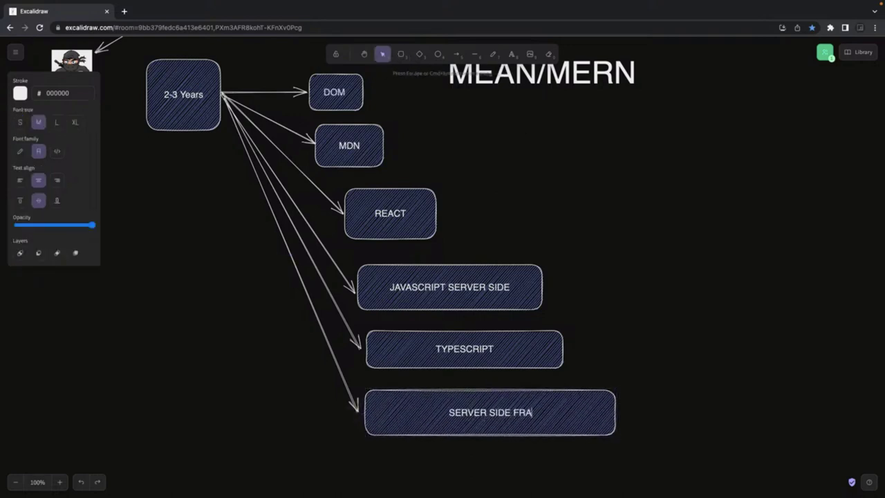
{"action": "left_click", "coordinate": [640, 289]}
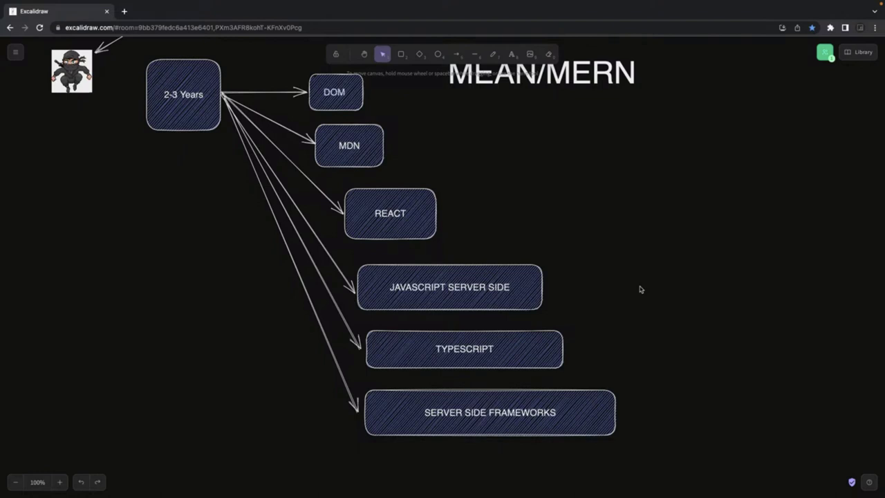
Draw an arrow up and to the right from SERVER SIDE FRAMEWORKS.
{"action": "scroll", "coordinate": [639, 289], "scroll_direction": "right", "scroll_amount": 5}
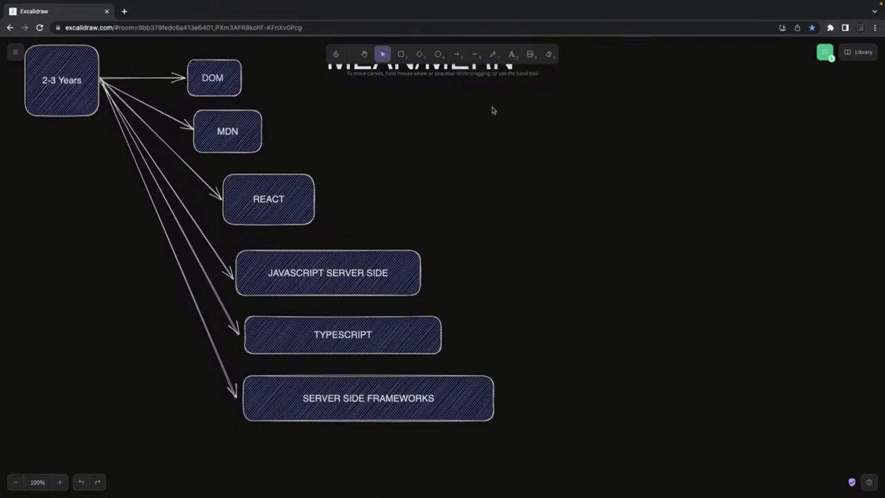
{"action": "left_click", "coordinate": [459, 60]}
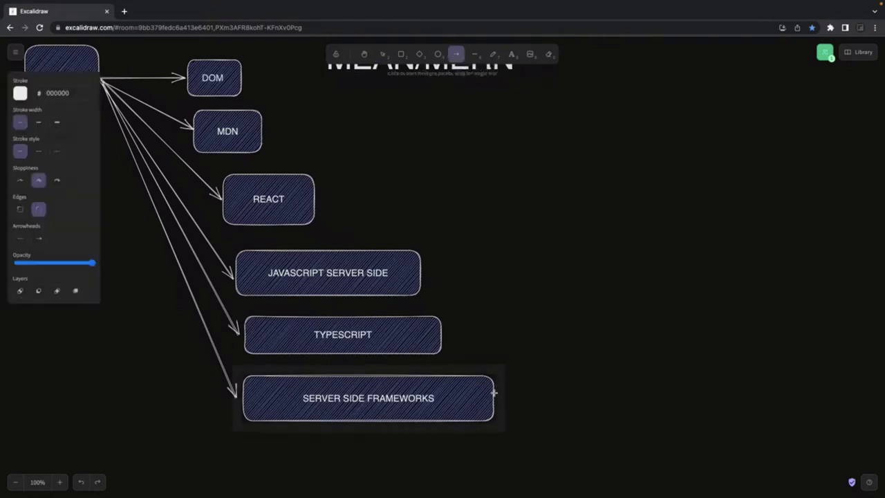
{"action": "mouse_move", "coordinate": [493, 391]}
{"action": "left_mouse_down"}
{"action": "mouse_move", "coordinate": [519, 339]}
{"action": "mouse_move", "coordinate": [559, 318]}
{"action": "left_mouse_up"}
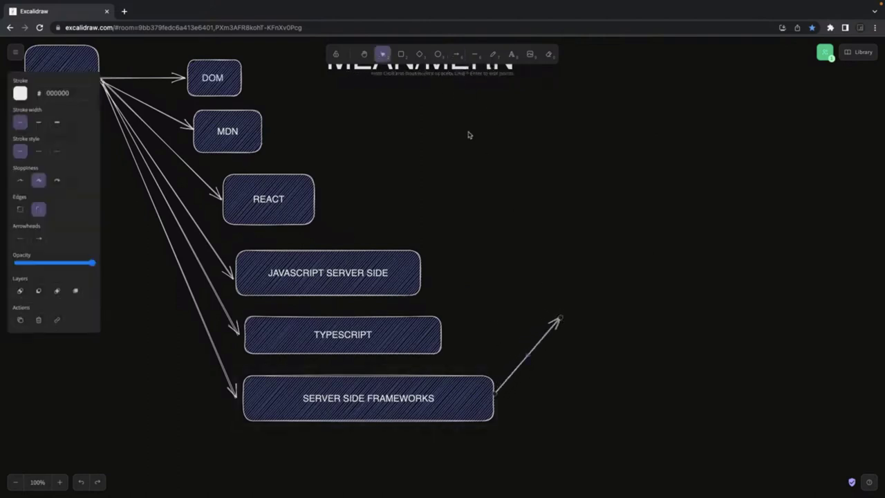
Add a box at that arrow's tip labelled NESTJS.
{"action": "left_click", "coordinate": [401, 55]}
{"action": "mouse_move", "coordinate": [560, 288]}
{"action": "left_mouse_down"}
{"action": "mouse_move", "coordinate": [598, 322]}
{"action": "mouse_move", "coordinate": [679, 331]}
{"action": "left_mouse_up"}
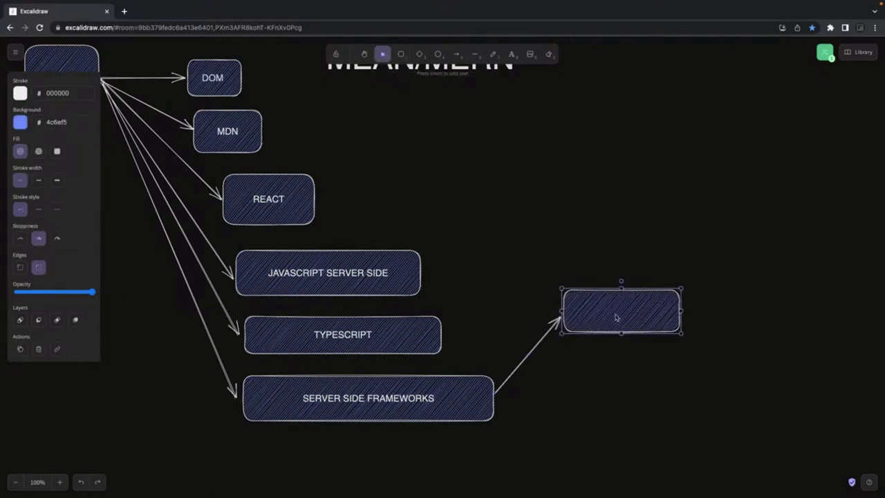
{"action": "double_click", "coordinate": [616, 315]}
{"action": "type", "text": "NESTJS"}
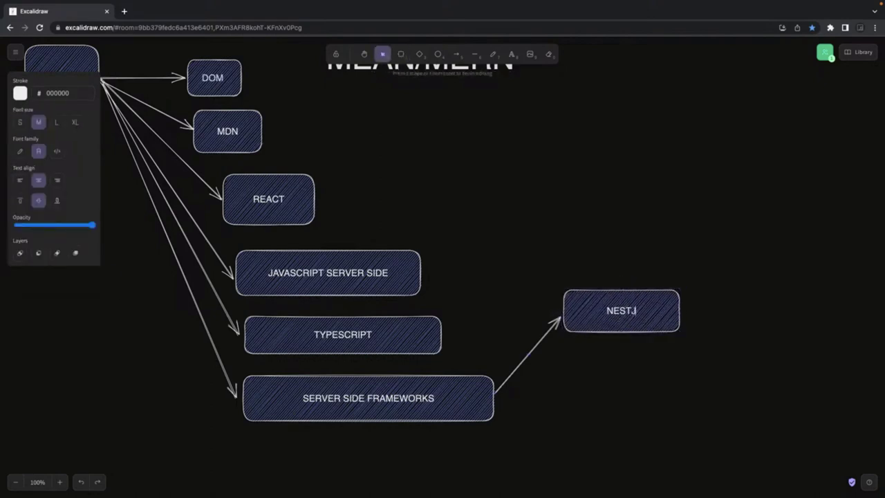
{"action": "left_click", "coordinate": [599, 356]}
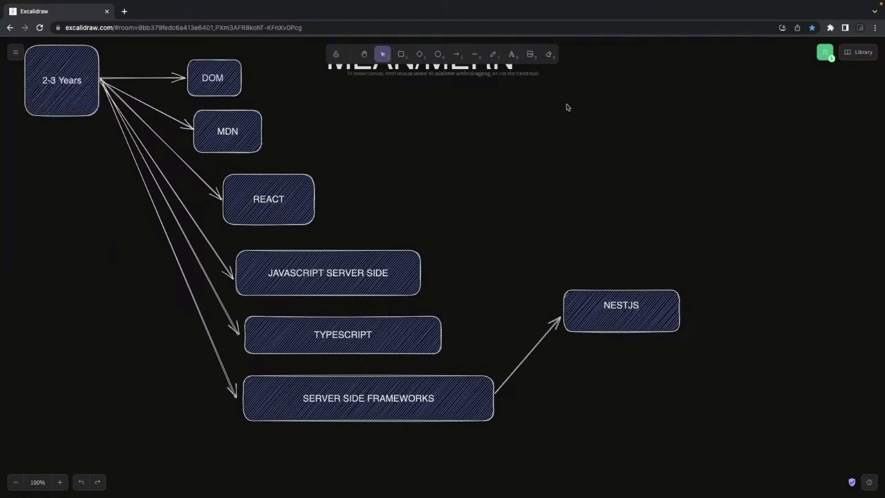
Draw a second SERVER SIDE FRAMEWORKS arrow ending at a list: EXPRESS, KOA, HAPI, SAILS.
{"action": "left_click", "coordinate": [457, 54]}
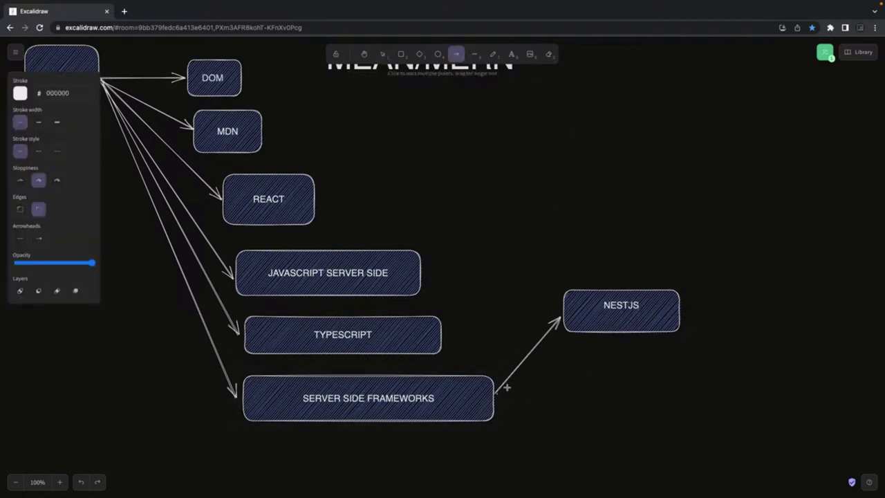
{"action": "left_click_drag", "start_coordinate": [496, 392], "coordinate": [574, 357]}
{"action": "double_click", "coordinate": [586, 357]}
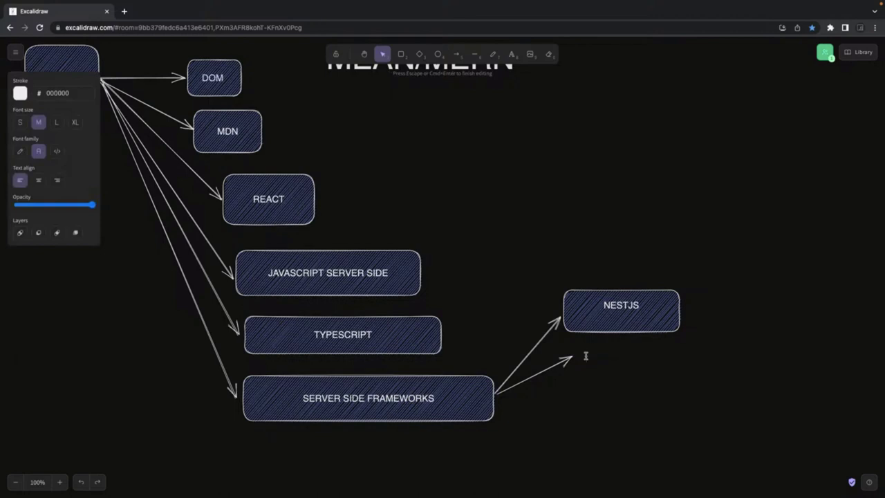
{"action": "type", "text": "EXPRESS"}
{"action": "key", "text": "Return"}
{"action": "type", "text": "KOA"}
{"action": "key", "text": "Return"}
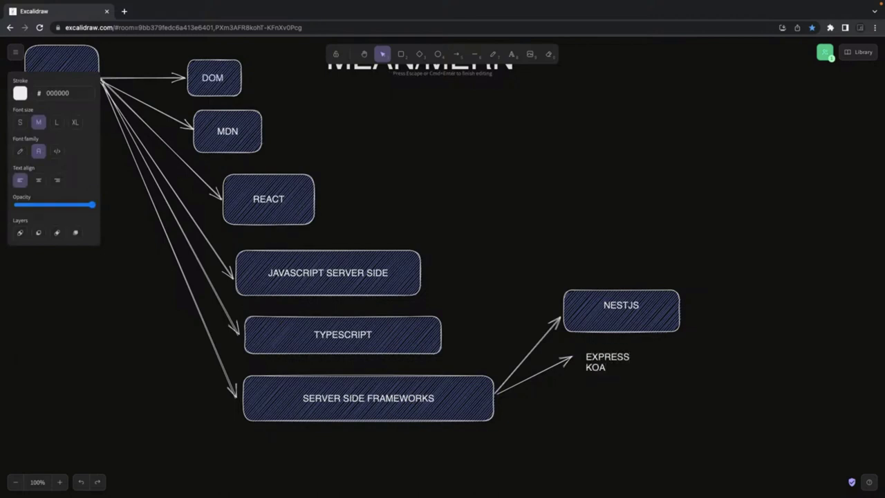
{"action": "type", "text": "HAPI"}
{"action": "key", "text": "Return"}
{"action": "type", "text": "SAILS"}
{"action": "left_click", "coordinate": [633, 403]}
Nudge the framework list slightly upward and enlarge its text.
{"action": "left_click", "coordinate": [599, 388]}
{"action": "mouse_move", "coordinate": [599, 389]}
{"action": "left_mouse_down"}
{"action": "mouse_move", "coordinate": [616, 384]}
{"action": "mouse_move", "coordinate": [601, 382]}
{"action": "left_mouse_up"}
{"action": "double_click", "coordinate": [601, 380]}
{"action": "key", "text": "Escape"}
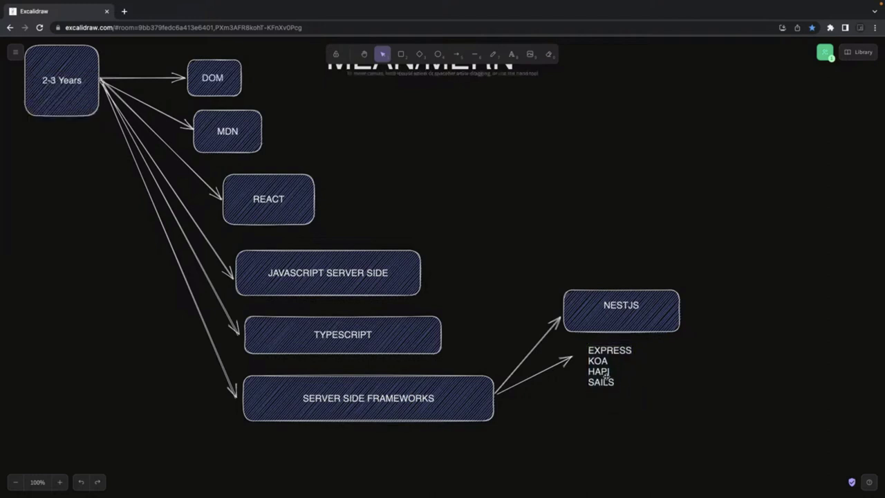
{"action": "left_click_drag", "start_coordinate": [632, 399], "coordinate": [645, 412]}
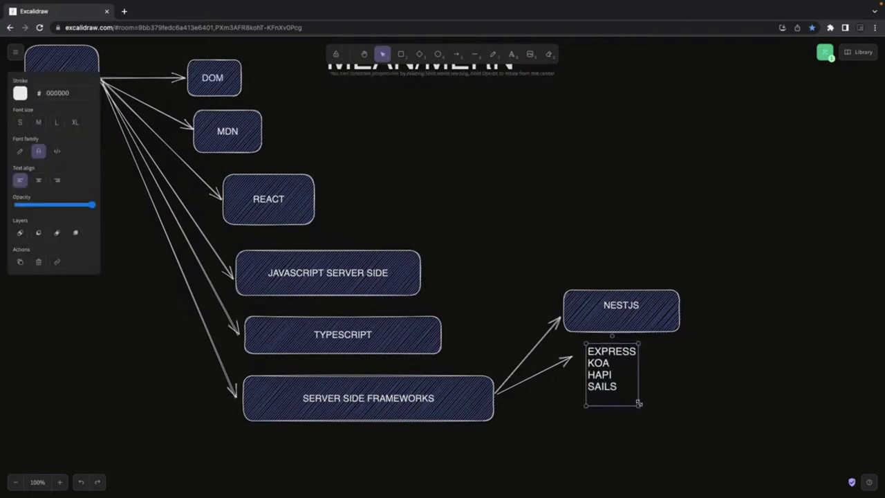
{"action": "double_click", "coordinate": [621, 391]}
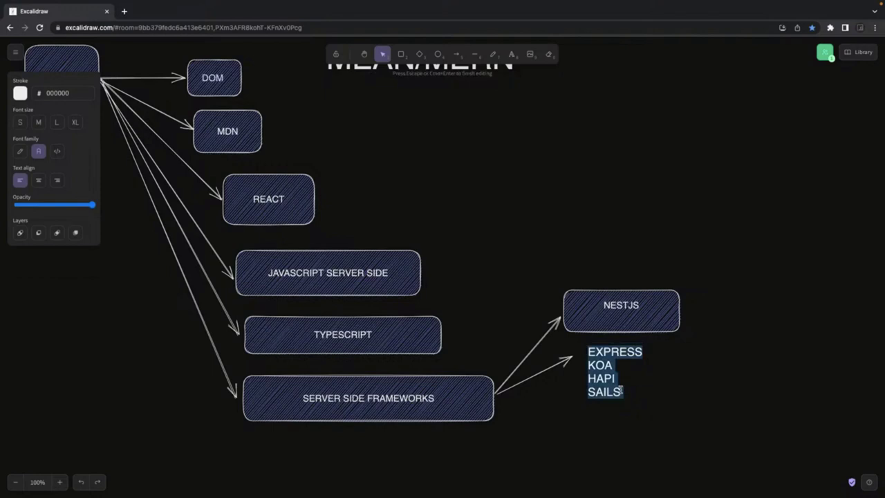
Re-edit the NESTJS label so it sits centred in its box.
{"action": "left_click", "coordinate": [625, 316]}
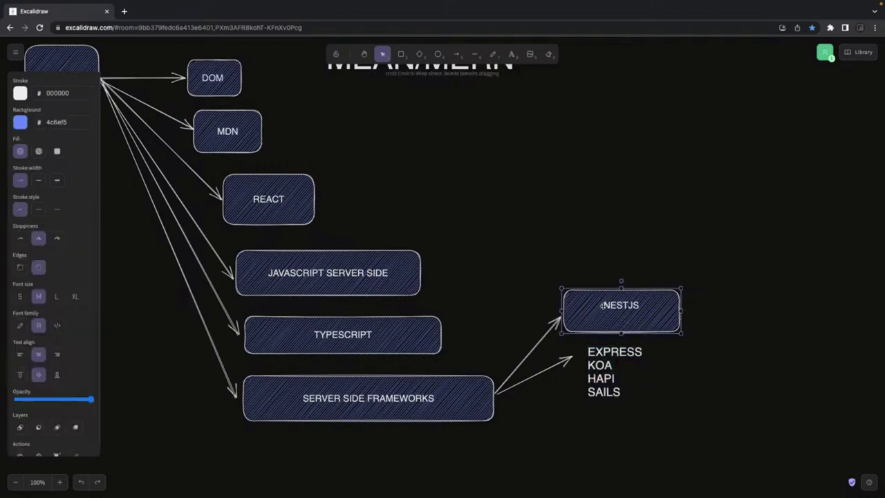
{"action": "double_click", "coordinate": [603, 304]}
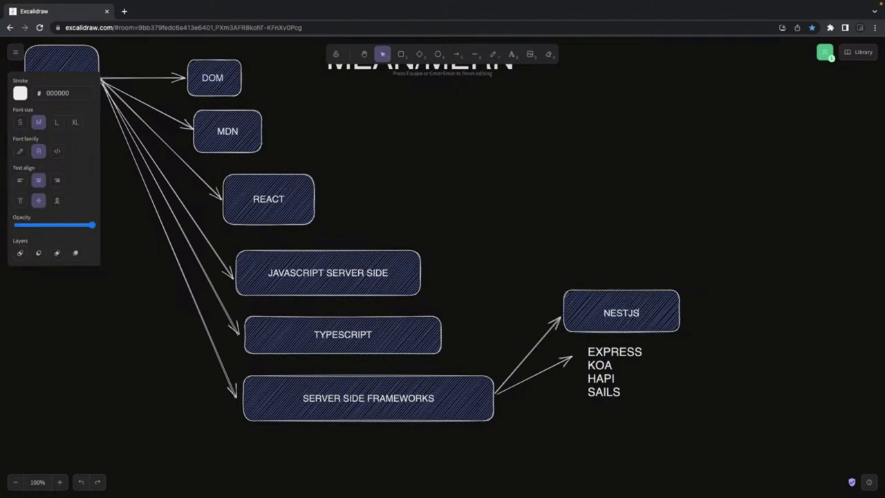
{"action": "left_click", "coordinate": [589, 259]}
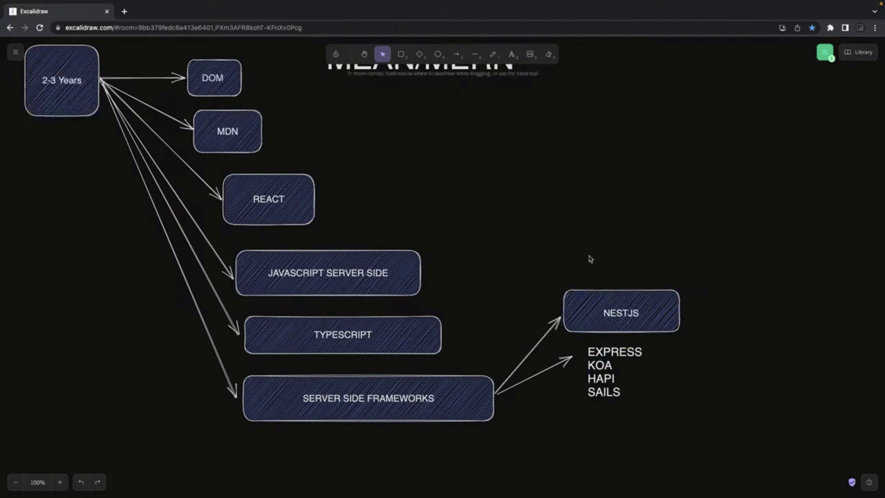
{"action": "scroll", "coordinate": [590, 258], "scroll_direction": "right", "scroll_amount": 5}
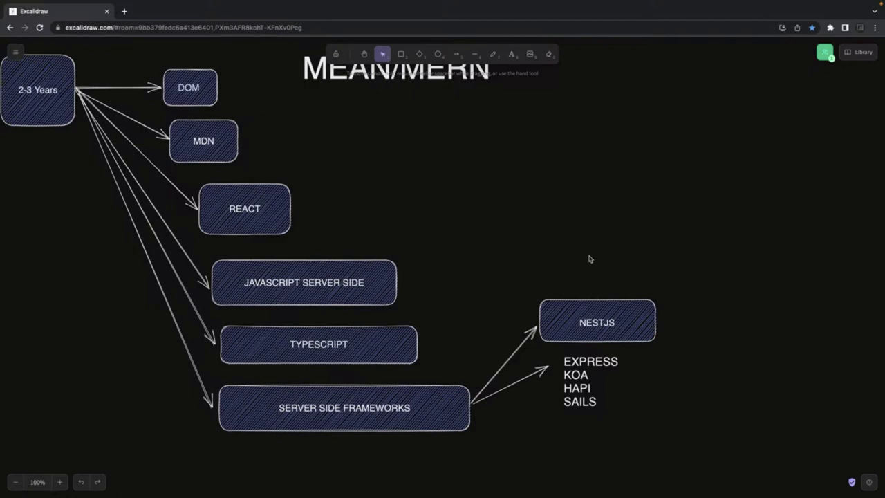
Draw a box right of NESTJS labelled DATABASE.
{"action": "scroll", "coordinate": [590, 258], "scroll_direction": "right", "scroll_amount": 5}
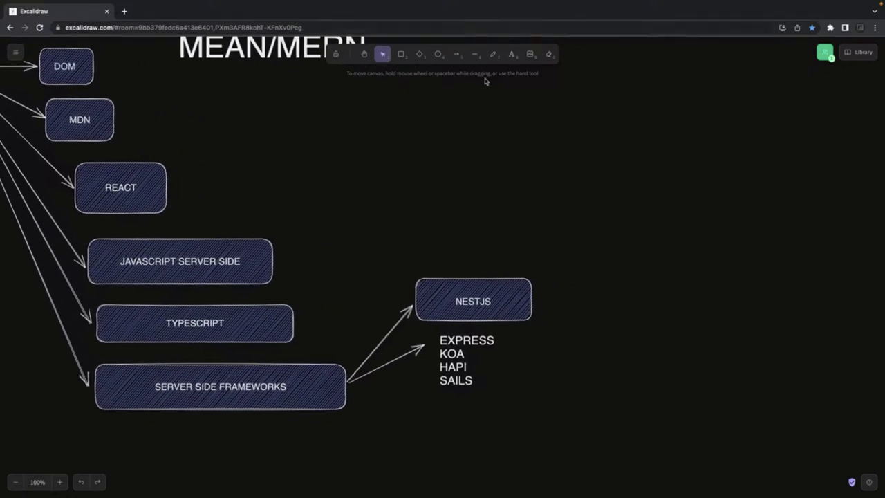
{"action": "left_click", "coordinate": [401, 53]}
{"action": "left_click_drag", "start_coordinate": [595, 219], "coordinate": [714, 259]}
{"action": "double_click", "coordinate": [650, 240]}
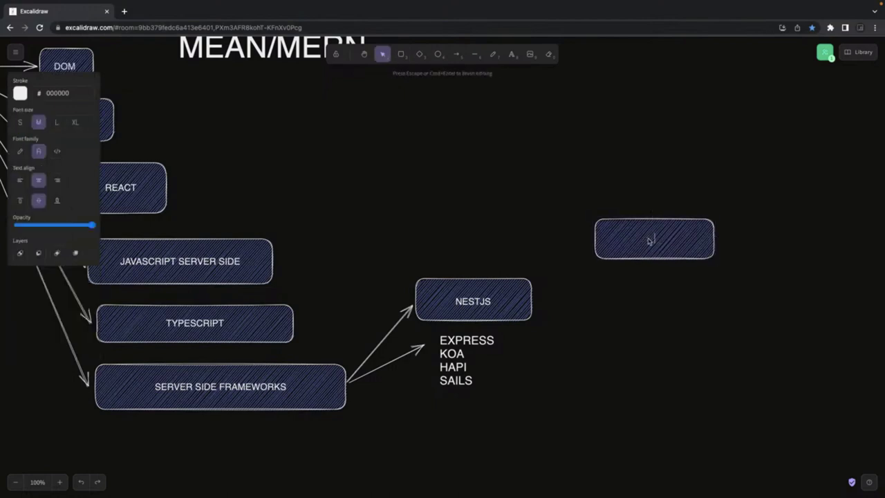
{"action": "type", "text": "DATABASE"}
{"action": "left_click", "coordinate": [583, 193]}
Duplicate the box below as SQL and rename the original box NO SQL.
{"action": "left_click", "coordinate": [615, 232]}
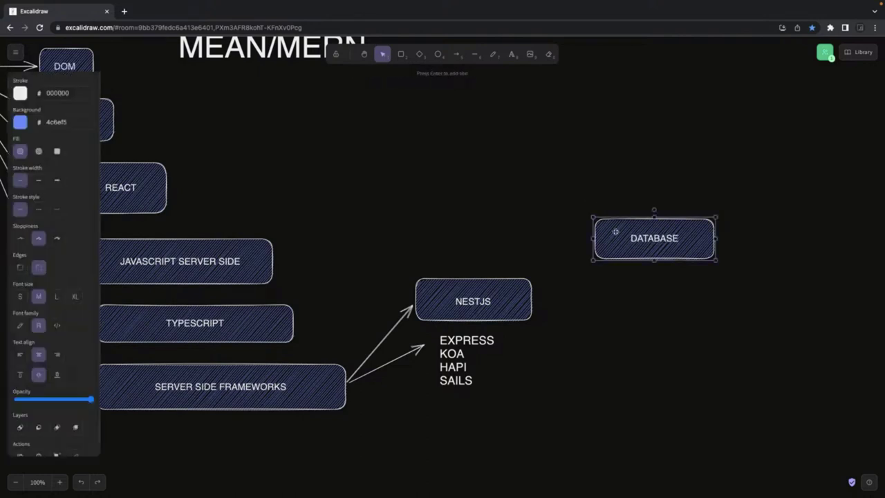
{"action": "left_click_drag", "start_coordinate": [615, 232], "coordinate": [576, 226]}
{"action": "left_click_drag", "start_coordinate": [662, 299], "coordinate": [660, 295]}
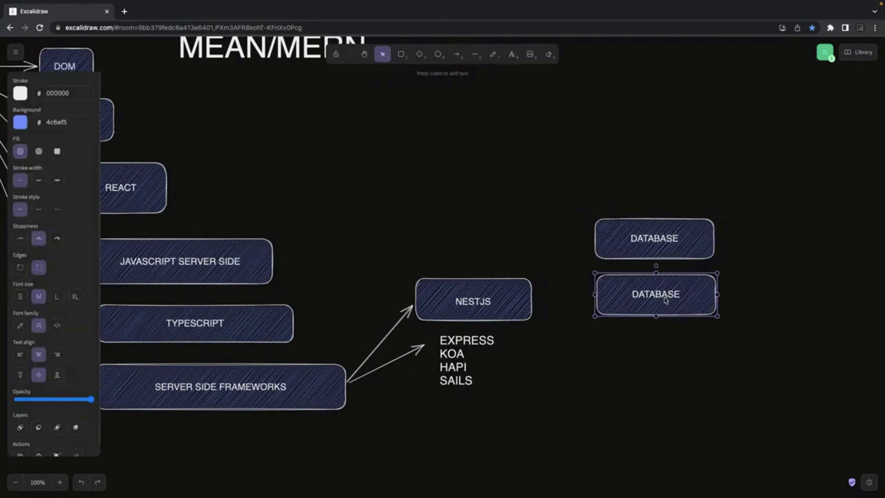
{"action": "double_click", "coordinate": [659, 293]}
{"action": "type", "text": "SQL"}
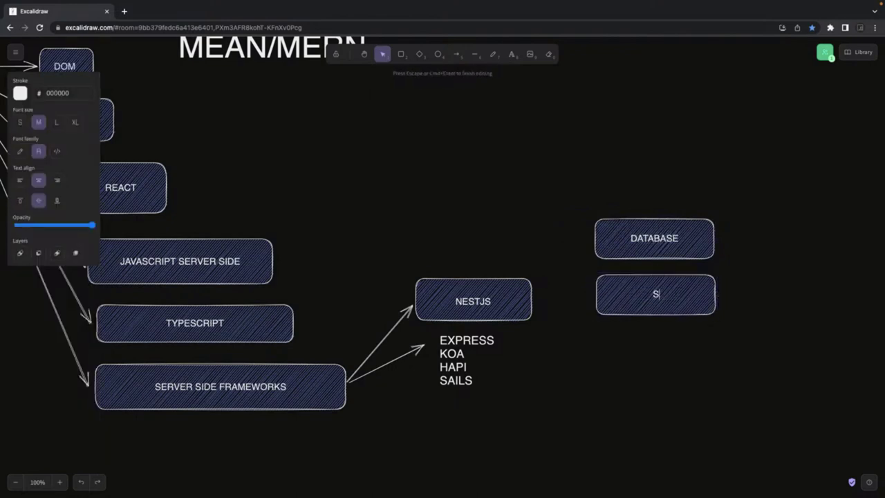
{"action": "left_click", "coordinate": [651, 239]}
{"action": "double_click", "coordinate": [651, 239]}
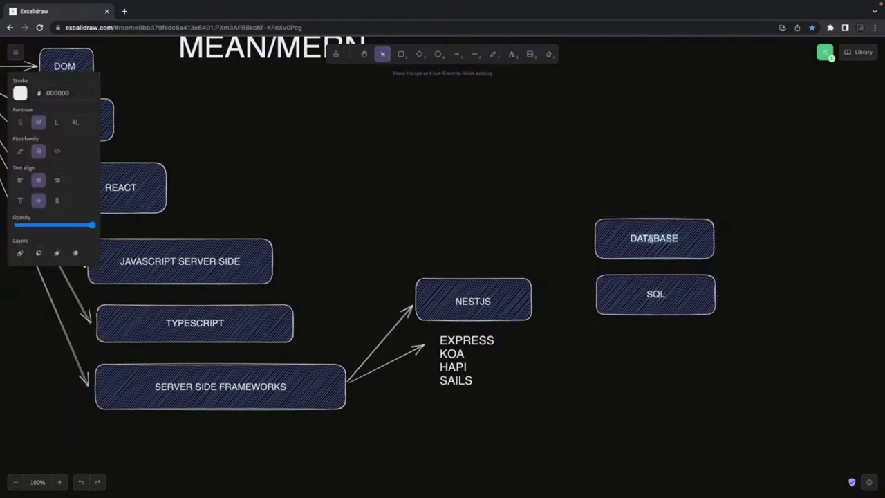
{"action": "type", "text": "NO SQL"}
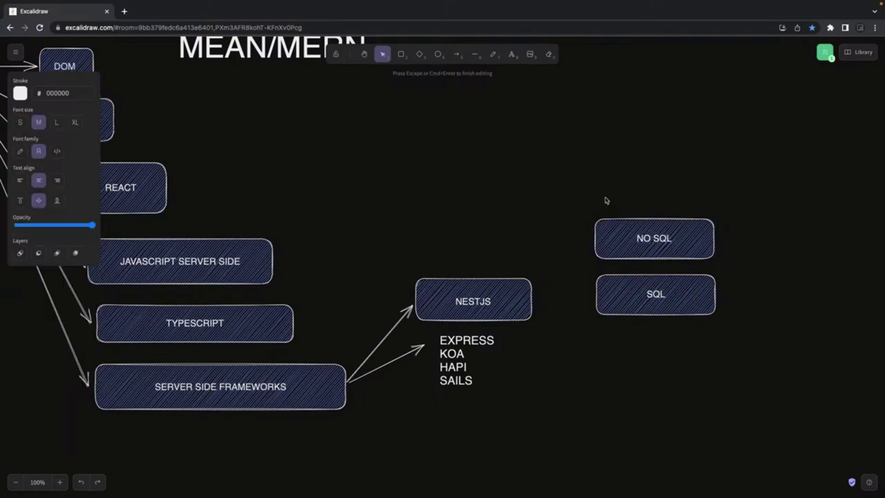
{"action": "left_click", "coordinate": [618, 236]}
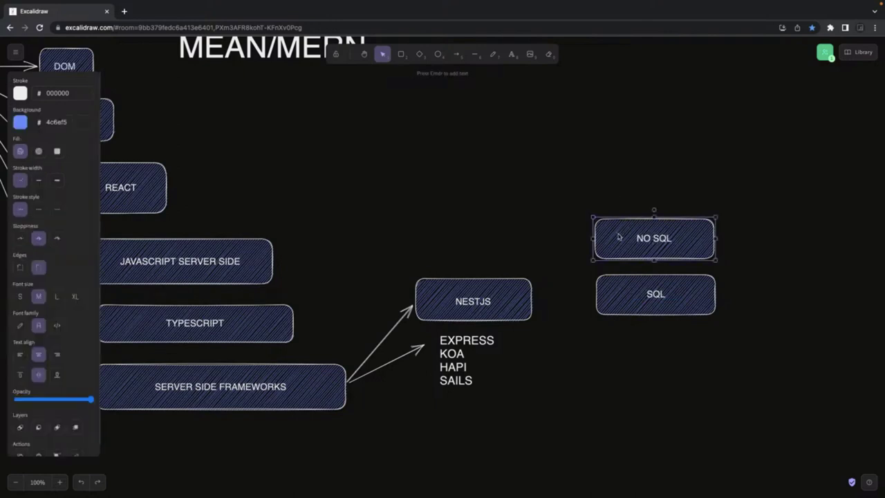
Place a copy of the NO SQL box below SQL.
{"action": "left_click_drag", "start_coordinate": [618, 237], "coordinate": [660, 361]}
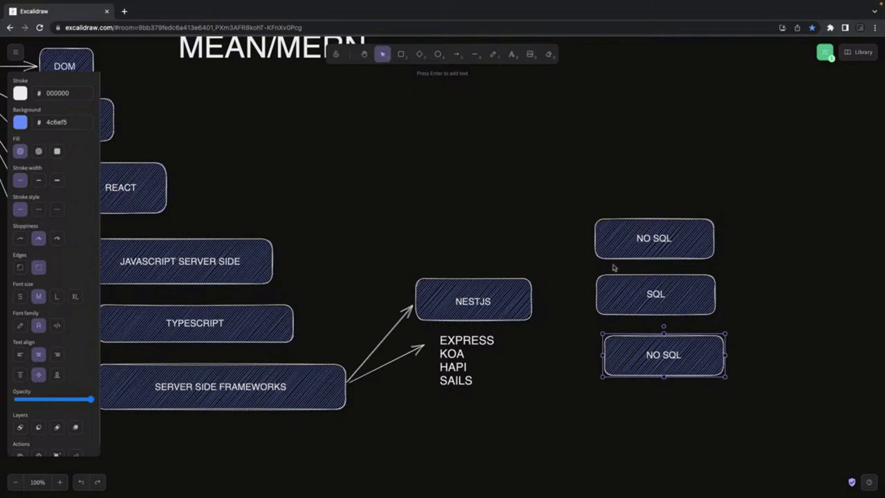
{"action": "left_click", "coordinate": [555, 266]}
{"action": "left_click", "coordinate": [634, 231]}
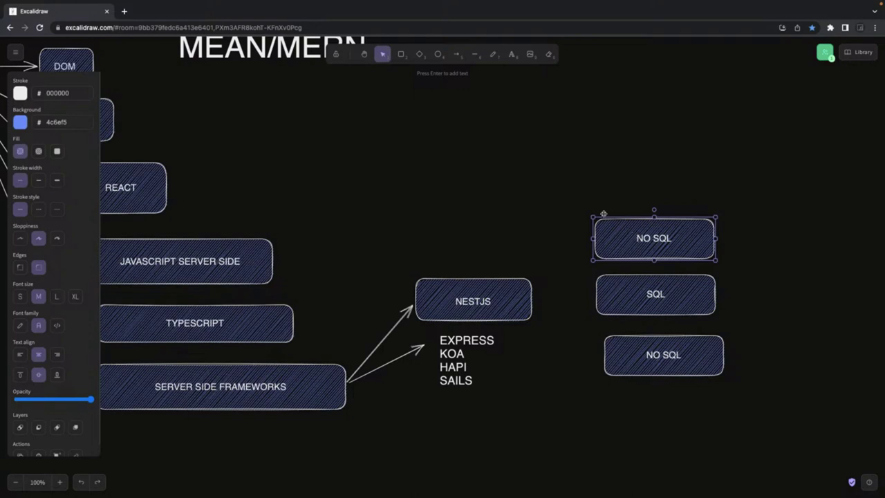
Enclose the NO SQL, SQL and NO SQL boxes in a tall hatched frame.
{"action": "left_click", "coordinate": [477, 136]}
{"action": "left_click", "coordinate": [401, 55]}
{"action": "mouse_move", "coordinate": [530, 187]}
{"action": "left_mouse_down"}
{"action": "mouse_move", "coordinate": [684, 349]}
{"action": "mouse_move", "coordinate": [777, 400]}
{"action": "mouse_move", "coordinate": [786, 418]}
{"action": "left_mouse_up"}
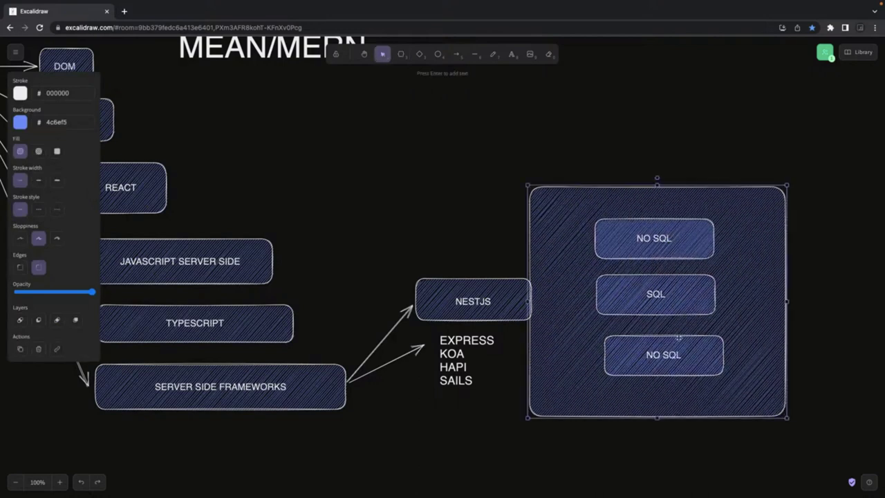
{"action": "left_click_drag", "start_coordinate": [530, 418], "coordinate": [606, 399]}
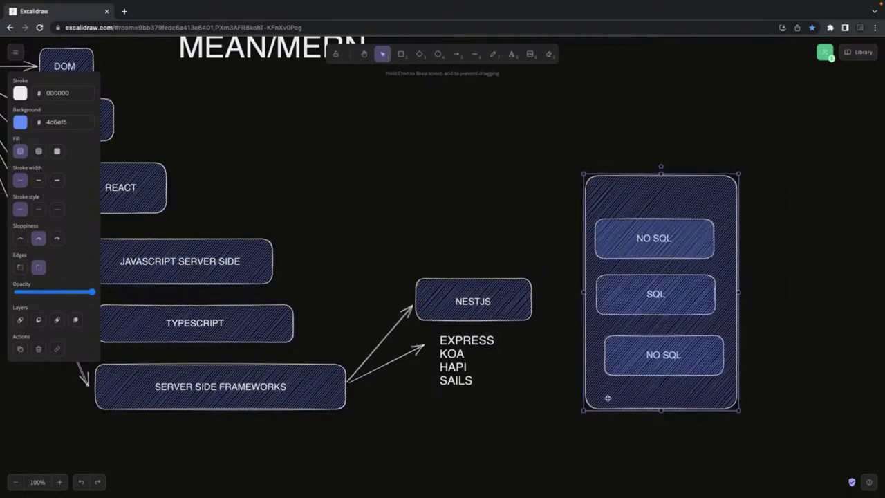
Draw an arrow upward from NESTJS to a new large empty box.
{"action": "scroll", "coordinate": [606, 399], "scroll_direction": "up", "scroll_amount": 2}
{"action": "scroll", "coordinate": [605, 401], "scroll_direction": "up", "scroll_amount": 1}
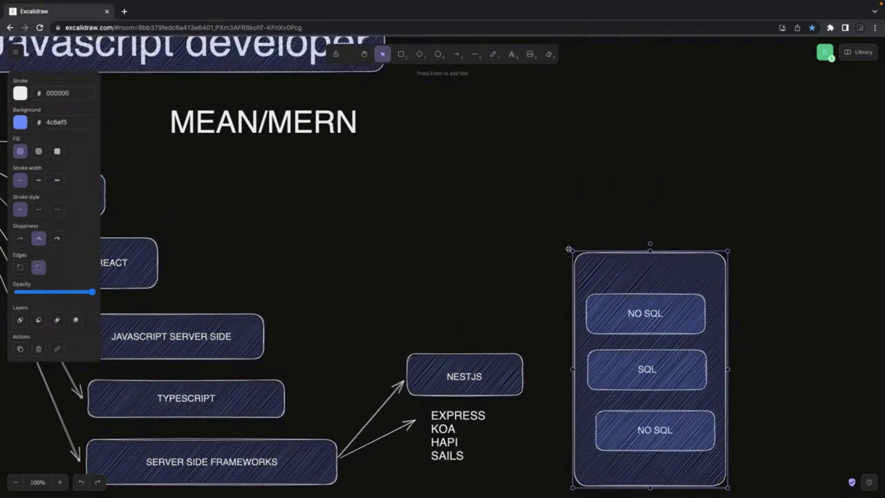
{"action": "left_click", "coordinate": [456, 56]}
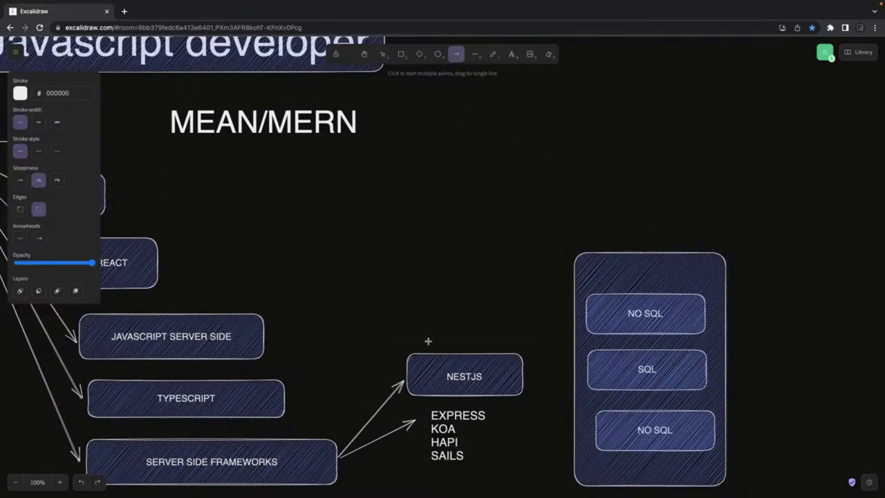
{"action": "left_click_drag", "start_coordinate": [426, 349], "coordinate": [533, 145]}
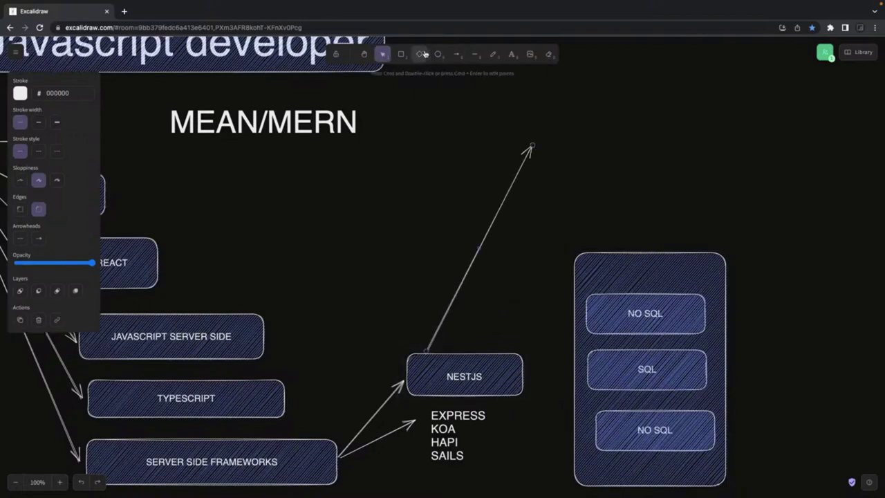
{"action": "left_click", "coordinate": [401, 54]}
{"action": "left_click_drag", "start_coordinate": [544, 86], "coordinate": [730, 237]}
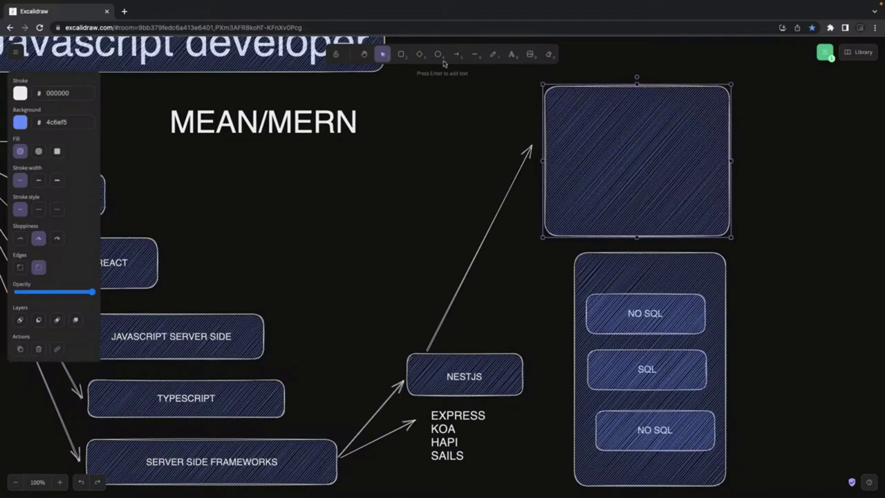
Add MONGOOSE and TYPEORM boxes stacked inside the new container.
{"action": "left_click", "coordinate": [402, 55]}
{"action": "left_click_drag", "start_coordinate": [557, 101], "coordinate": [713, 136]}
{"action": "double_click", "coordinate": [608, 119]}
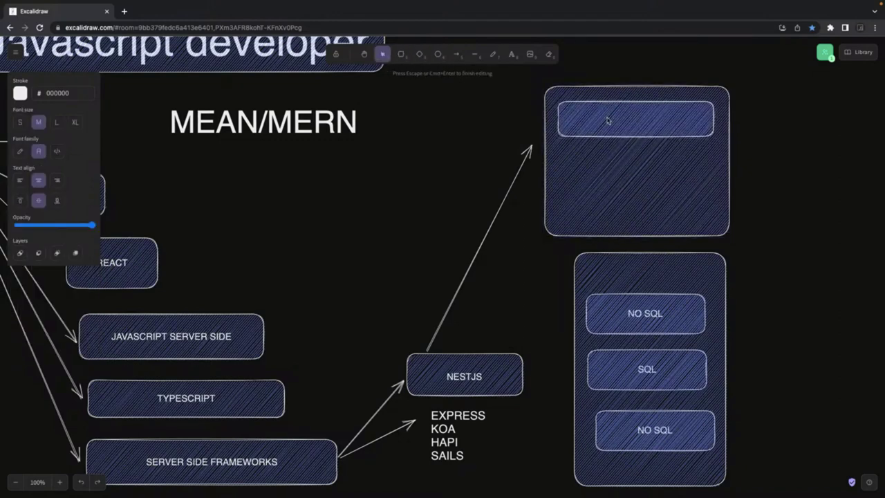
{"action": "type", "text": "MONGOOSE"}
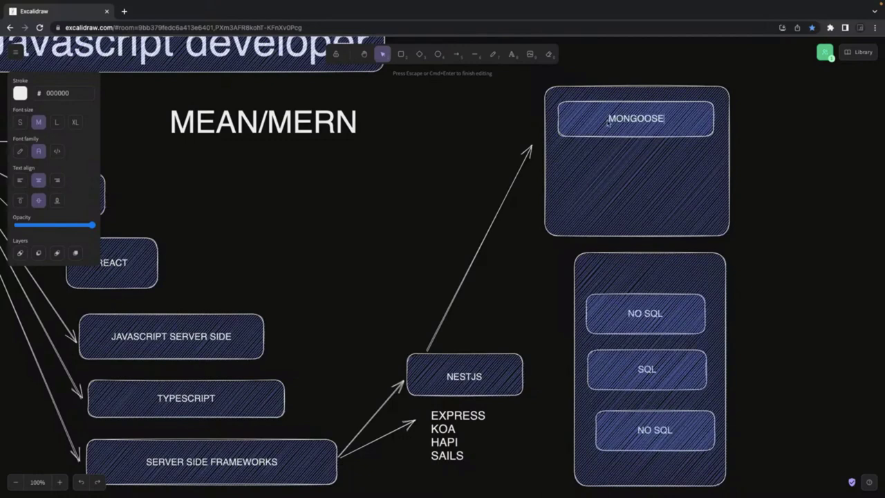
{"action": "left_click", "coordinate": [401, 54]}
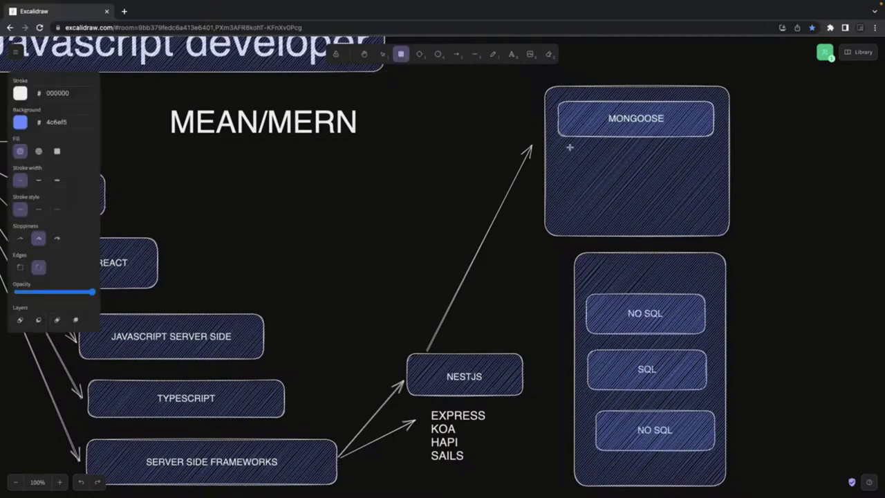
{"action": "left_click_drag", "start_coordinate": [561, 146], "coordinate": [715, 181]}
{"action": "double_click", "coordinate": [635, 159]}
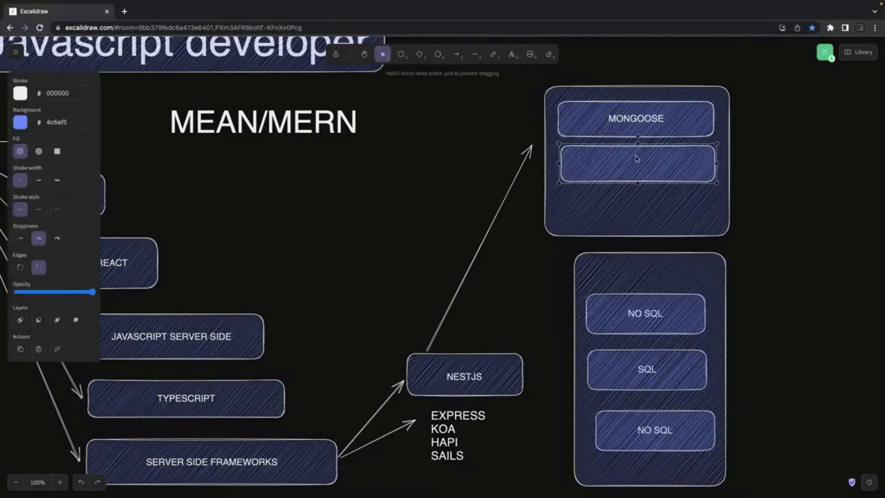
{"action": "type", "text": "TYPEORM"}
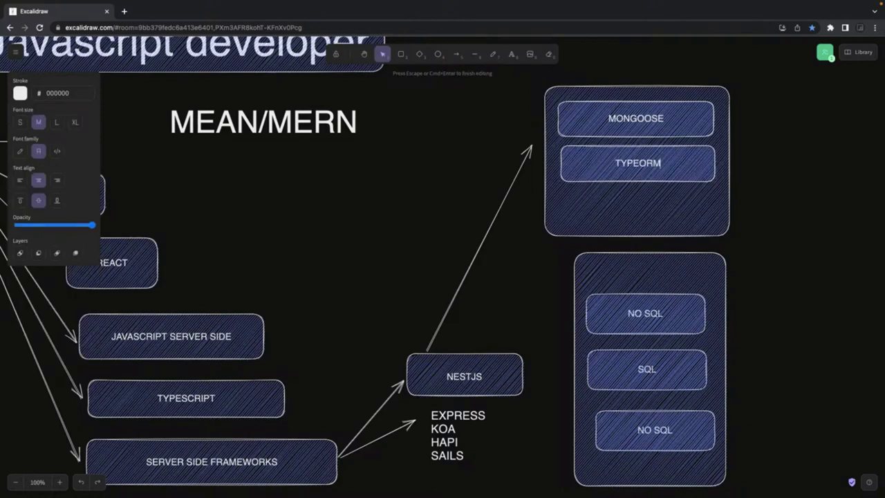
{"action": "left_click", "coordinate": [610, 201]}
Add a SEQUELIZE box under TYPEORM inside the container.
{"action": "key", "text": "r"}
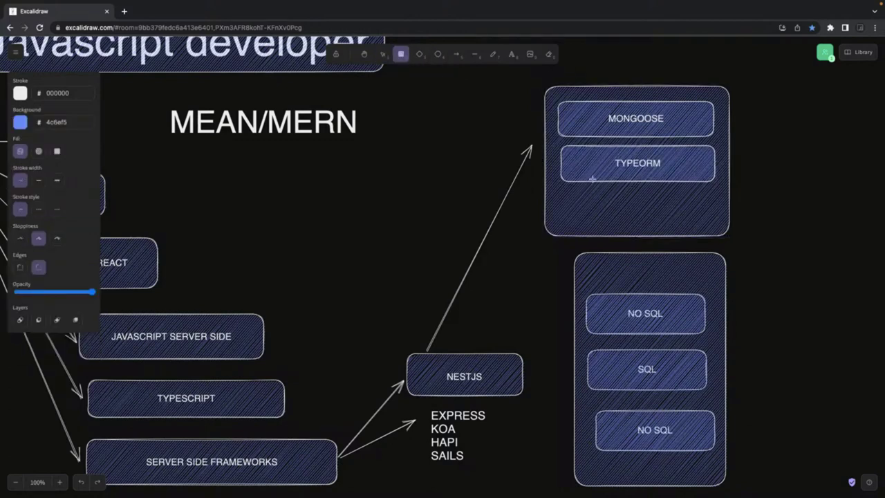
{"action": "left_click_drag", "start_coordinate": [568, 192], "coordinate": [716, 225]}
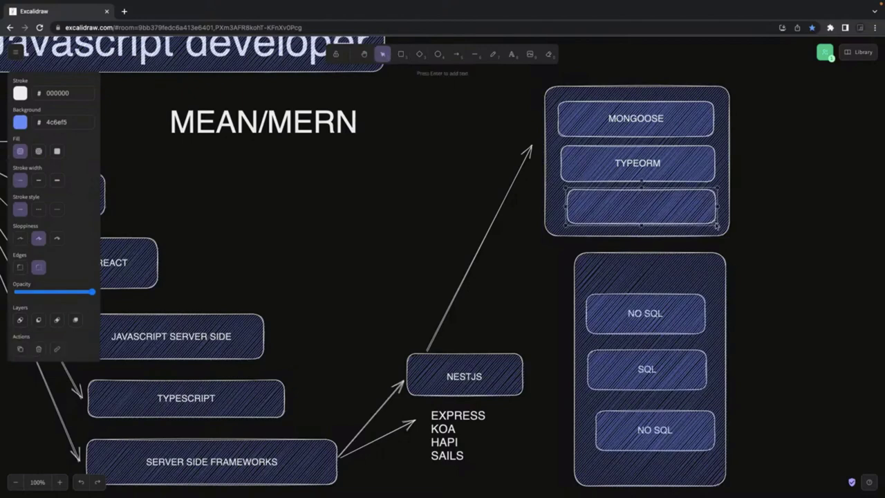
{"action": "double_click", "coordinate": [649, 206]}
{"action": "type", "text": "SEQ"}
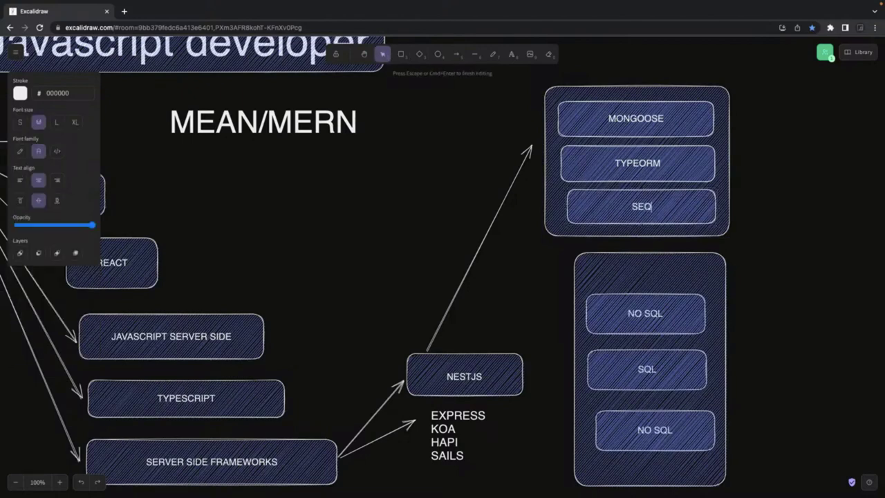
{"action": "type", "text": "UELIZE"}
{"action": "left_click", "coordinate": [774, 178]}
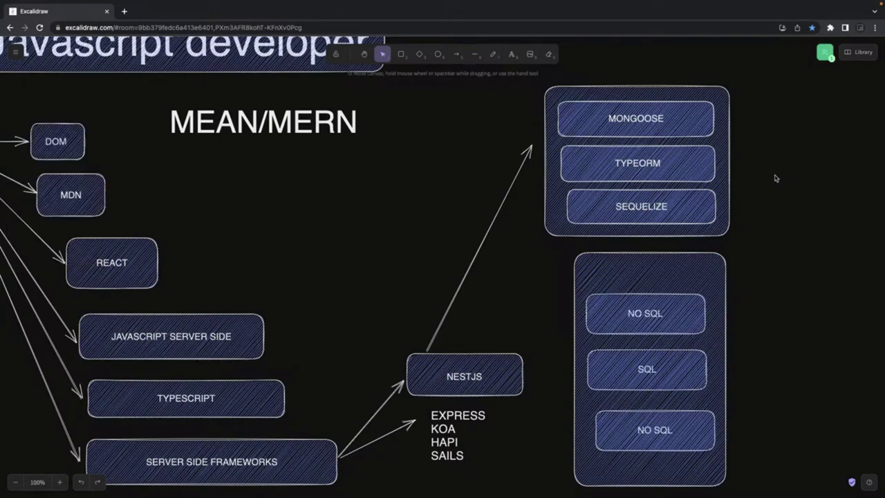
Copy MONGOOSE above as PRISMA and extend the container upward to include it.
{"action": "scroll", "coordinate": [744, 163], "scroll_direction": "up", "scroll_amount": 1}
{"action": "left_click", "coordinate": [700, 143]}
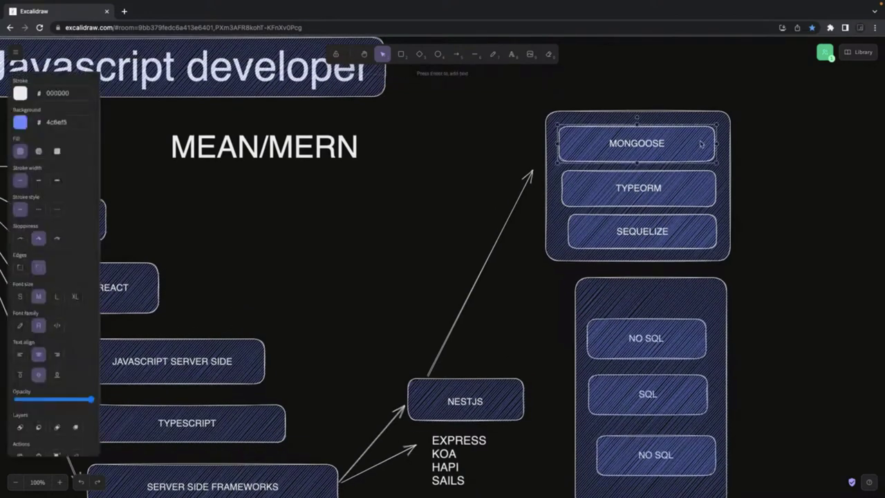
{"action": "key", "text": "super+v"}
{"action": "left_click_drag", "start_coordinate": [700, 143], "coordinate": [642, 82]}
{"action": "double_click", "coordinate": [642, 82]}
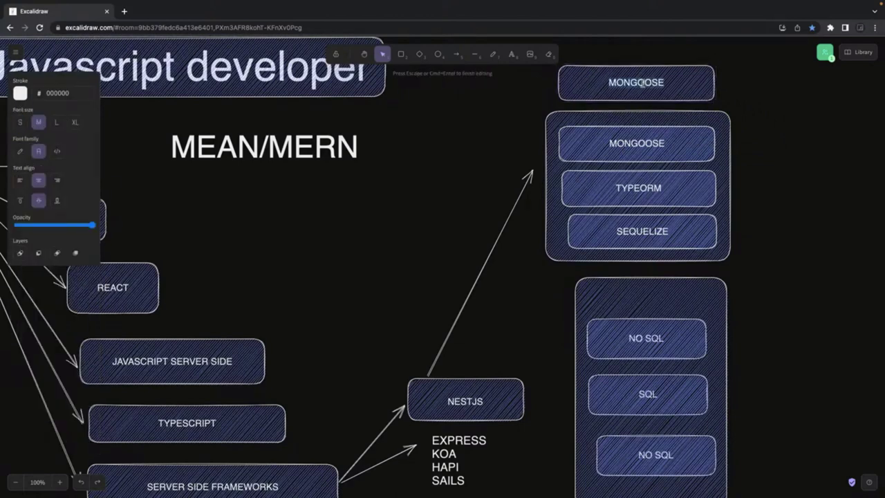
{"action": "type", "text": "PRISMA"}
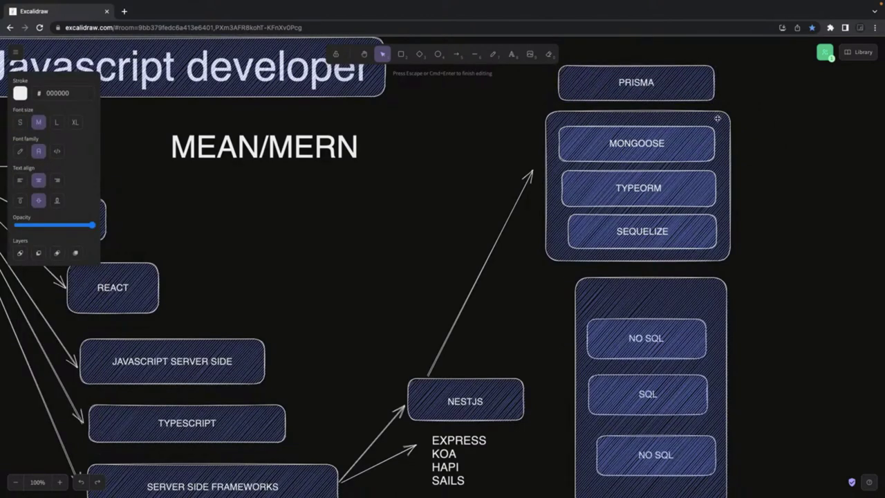
{"action": "left_click", "coordinate": [716, 118]}
{"action": "left_click_drag", "start_coordinate": [729, 110], "coordinate": [730, 54]}
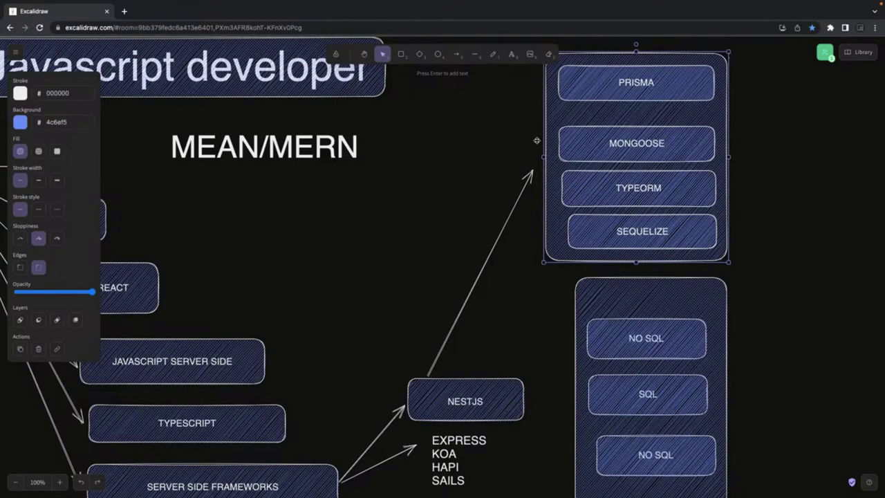
Tighten the ORM container's corner around PRISMA, MONGOOSE, TYPEORM and SEQUELIZE.
{"action": "left_click", "coordinate": [479, 167]}
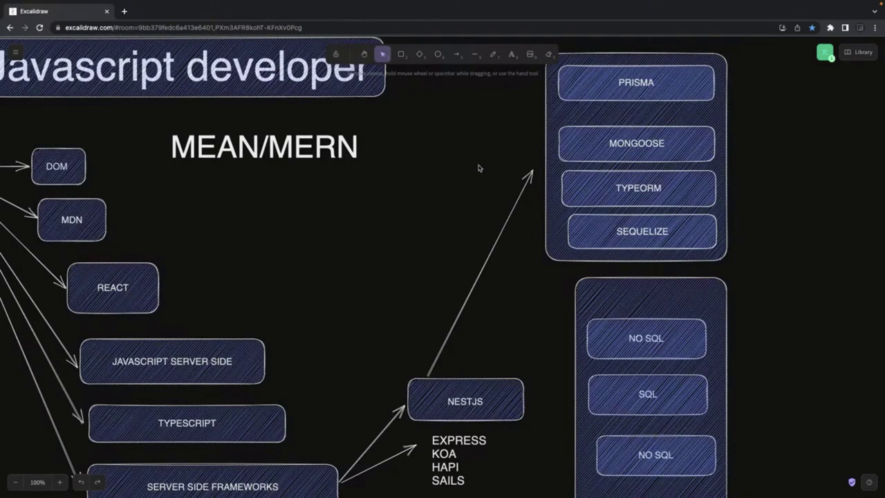
{"action": "left_click", "coordinate": [553, 239]}
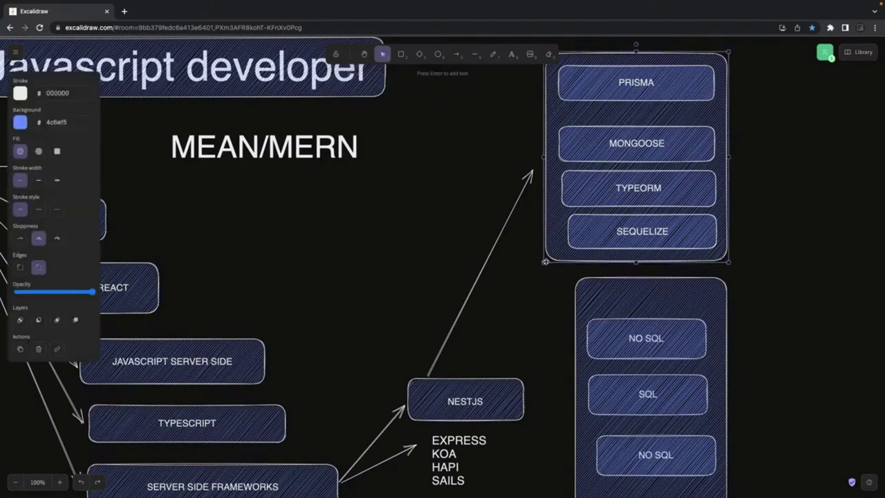
{"action": "left_click_drag", "start_coordinate": [545, 262], "coordinate": [551, 257]}
{"action": "scroll", "coordinate": [550, 258], "scroll_direction": "up", "scroll_amount": 2}
{"action": "scroll", "coordinate": [548, 258], "scroll_direction": "down", "scroll_amount": 5}
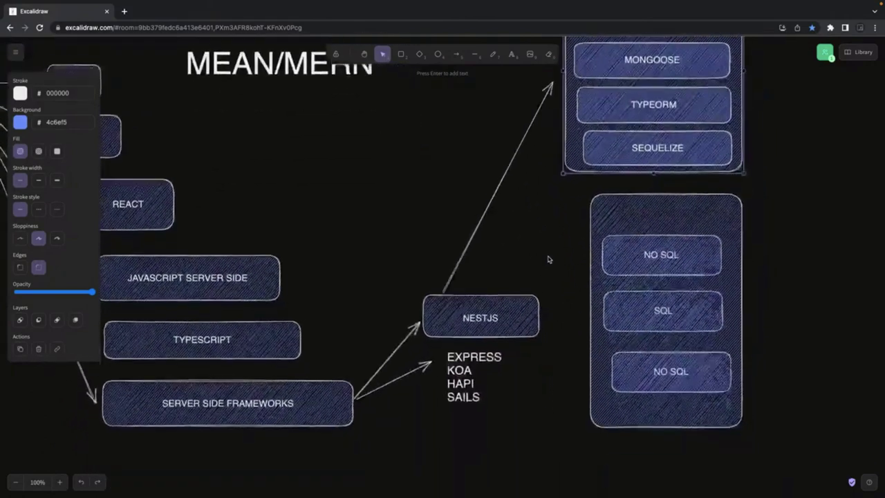
{"action": "scroll", "coordinate": [547, 260], "scroll_direction": "down", "scroll_amount": 3}
Draw an arrow from NESTJS diagonally down-right past the framework list.
{"action": "left_click", "coordinate": [456, 55]}
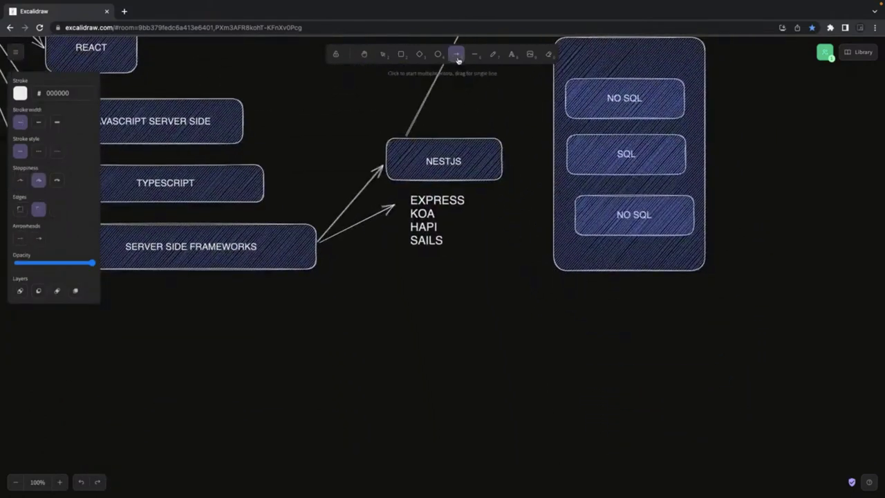
{"action": "left_click_drag", "start_coordinate": [412, 181], "coordinate": [525, 358]}
{"action": "scroll", "coordinate": [396, 256], "scroll_direction": "up", "scroll_amount": 5}
{"action": "scroll", "coordinate": [397, 256], "scroll_direction": "left", "scroll_amount": 6}
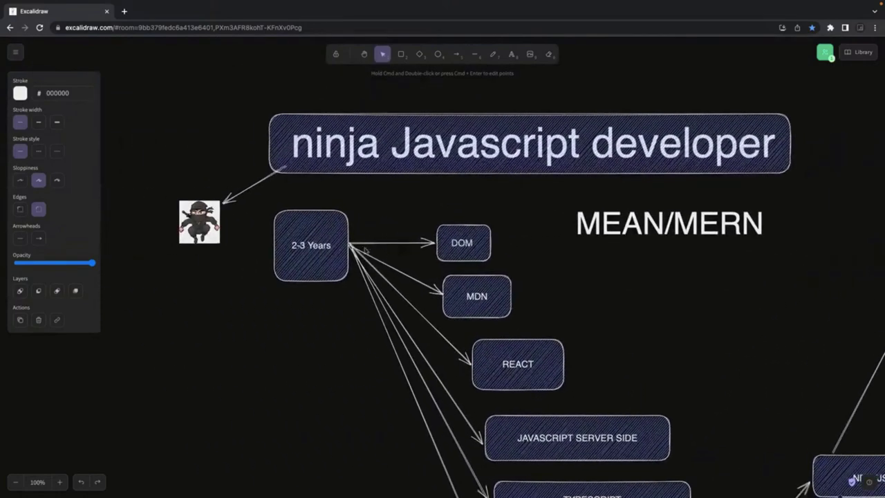
Briefly select the 2-3 Years box, then pan around the canvas to review the diagram.
{"action": "left_click", "coordinate": [310, 250]}
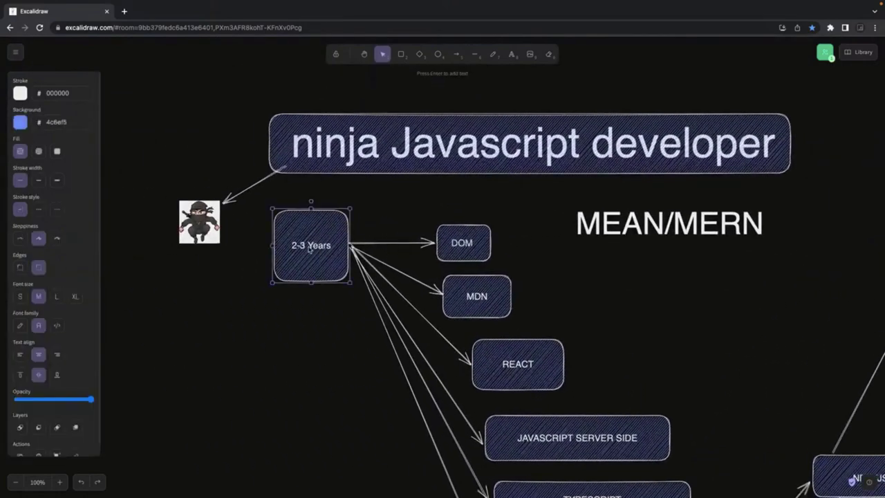
{"action": "left_click", "coordinate": [218, 142]}
{"action": "scroll", "coordinate": [220, 142], "scroll_direction": "down", "scroll_amount": 5}
{"action": "scroll", "coordinate": [220, 143], "scroll_direction": "right", "scroll_amount": 6}
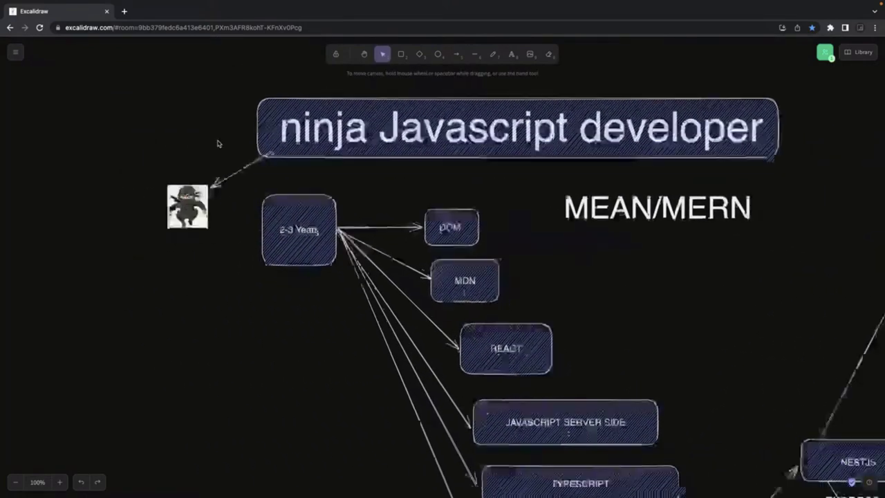
{"action": "scroll", "coordinate": [219, 142], "scroll_direction": "down", "scroll_amount": 2}
{"action": "scroll", "coordinate": [218, 142], "scroll_direction": "right", "scroll_amount": 6}
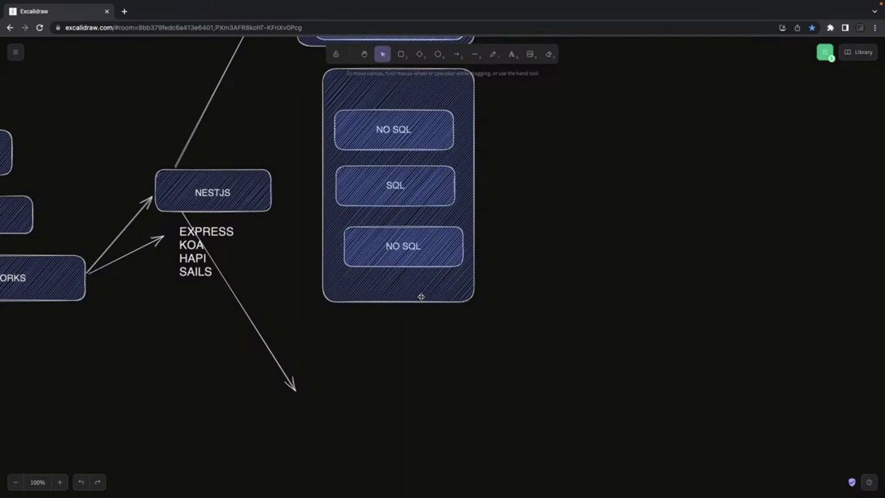
{"action": "scroll", "coordinate": [344, 327], "scroll_direction": "left", "scroll_amount": 6}
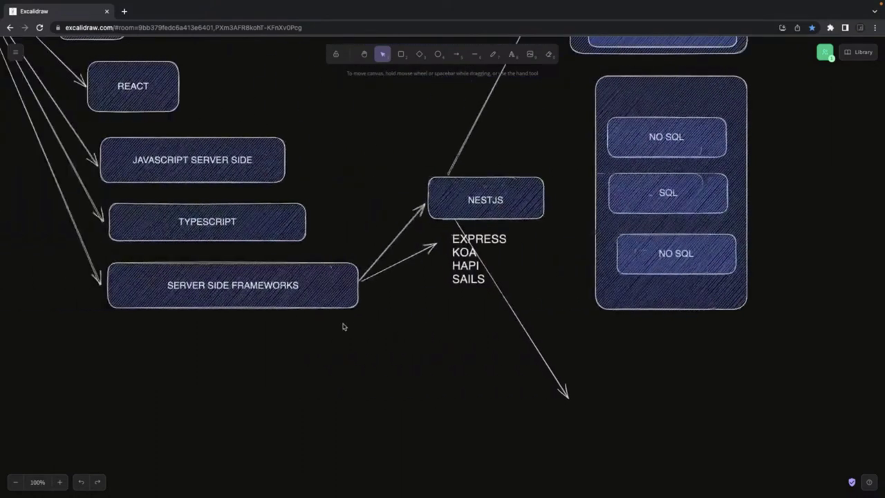
{"action": "scroll", "coordinate": [344, 327], "scroll_direction": "up", "scroll_amount": 1}
{"action": "scroll", "coordinate": [344, 327], "scroll_direction": "right", "scroll_amount": 5}
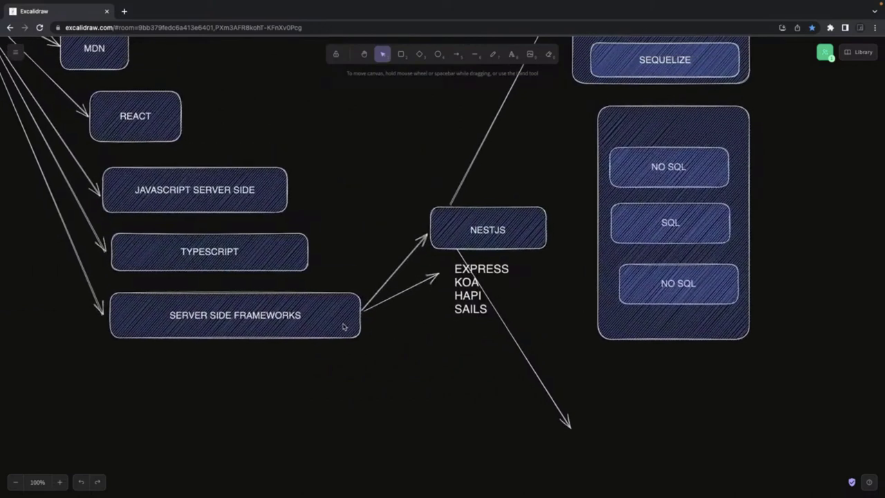
{"action": "scroll", "coordinate": [343, 327], "scroll_direction": "down", "scroll_amount": 2}
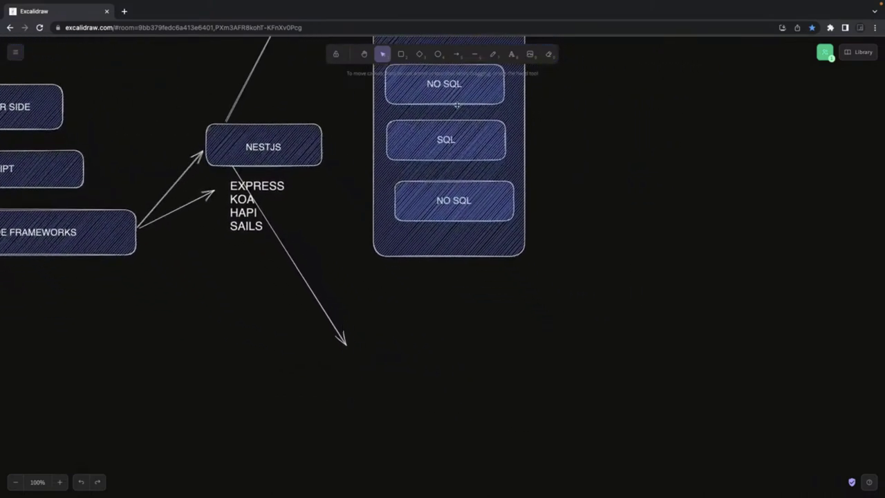
Add a CLOUD OPTIONS text label at the tip of the new NESTJS arrow.
{"action": "double_click", "coordinate": [368, 345]}
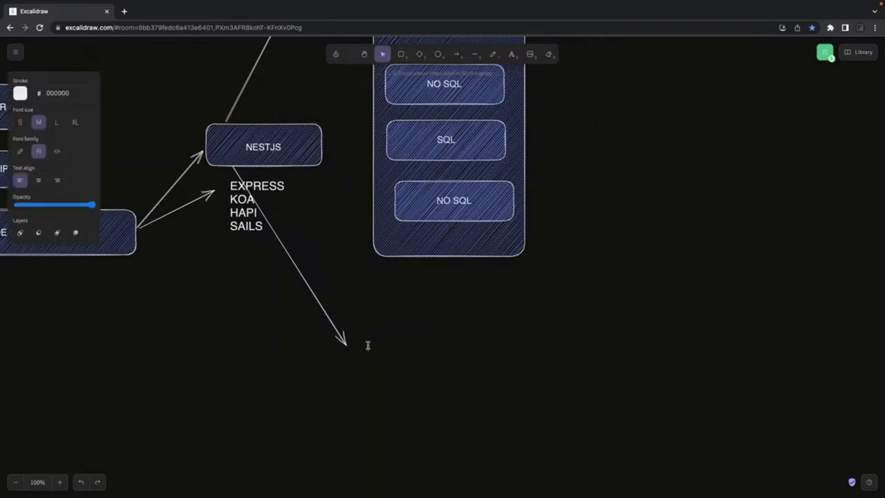
{"action": "type", "text": "cloud"}
{"action": "key", "text": "ctrl+a"}
{"action": "type", "text": "CLOUD options"}
{"action": "key", "text": "BackSpace"}
{"action": "key", "text": "BackSpace"}
{"action": "key", "text": "BackSpace"}
{"action": "key", "text": "BackSpace"}
{"action": "key", "text": "BackSpace"}
{"action": "key", "text": "BackSpace"}
{"action": "key", "text": "BackSpace"}
{"action": "key", "text": "BackSpace"}
{"action": "key", "text": "BackSpace"}
{"action": "type", "text": "OPTIONS"}
{"action": "left_click", "coordinate": [367, 319]}
Enlarge the CLOUD OPTIONS label and shift it slightly up-left.
{"action": "left_click", "coordinate": [375, 342]}
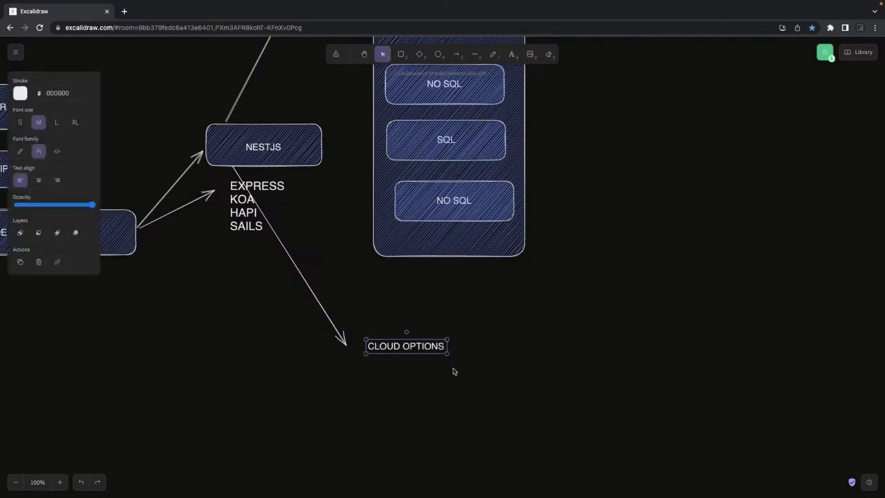
{"action": "left_click_drag", "start_coordinate": [448, 355], "coordinate": [523, 364]}
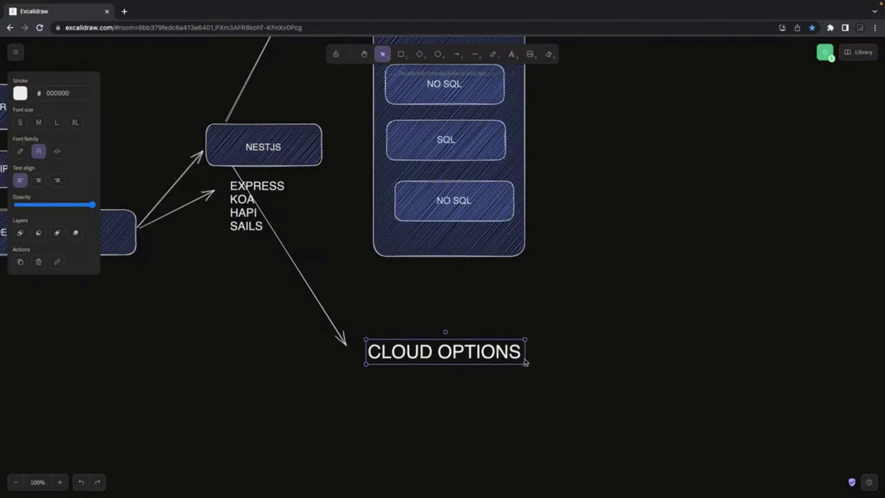
{"action": "left_click_drag", "start_coordinate": [449, 351], "coordinate": [442, 345]}
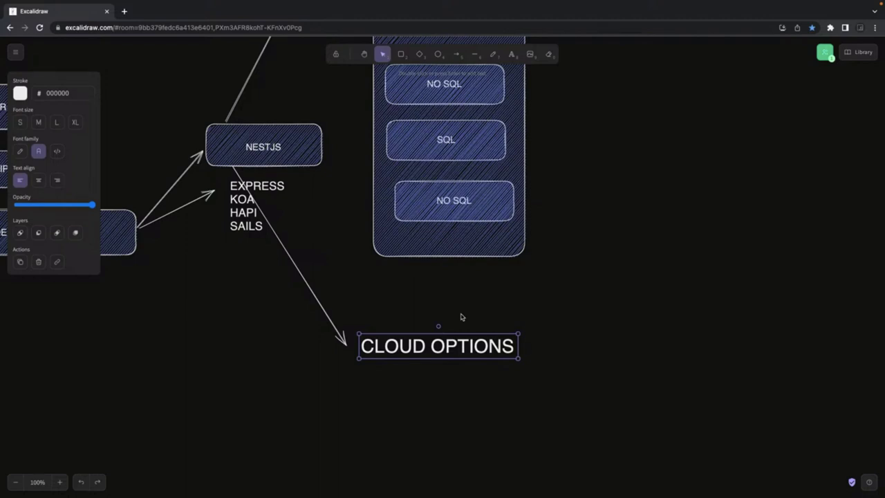
Shrink the CLOUD OPTIONS label slightly.
{"action": "scroll", "coordinate": [461, 316], "scroll_direction": "up", "scroll_amount": 5}
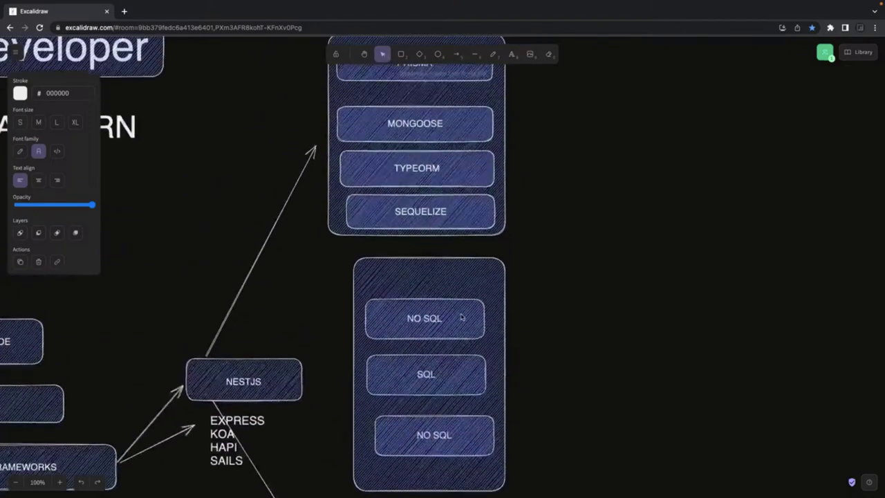
{"action": "scroll", "coordinate": [461, 317], "scroll_direction": "up", "scroll_amount": 2}
{"action": "scroll", "coordinate": [460, 317], "scroll_direction": "down", "scroll_amount": 3}
{"action": "scroll", "coordinate": [461, 316], "scroll_direction": "left", "scroll_amount": 1}
{"action": "left_click", "coordinate": [453, 266]}
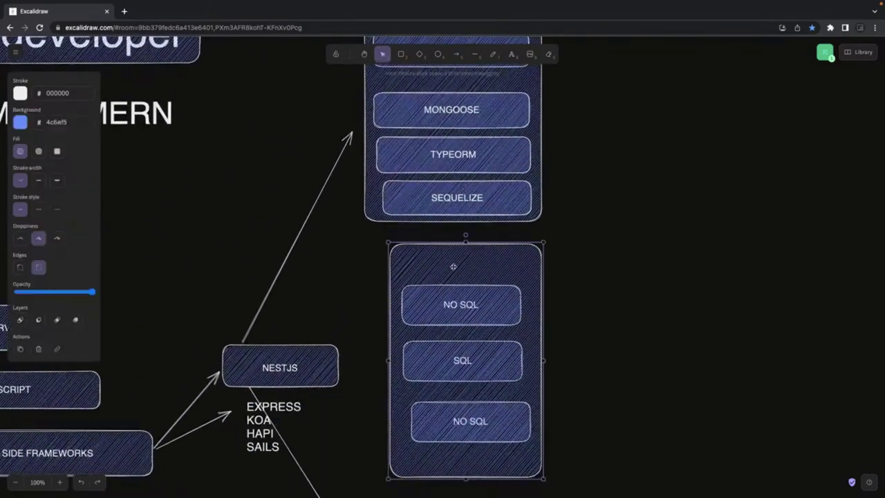
{"action": "scroll", "coordinate": [454, 268], "scroll_direction": "down", "scroll_amount": 3}
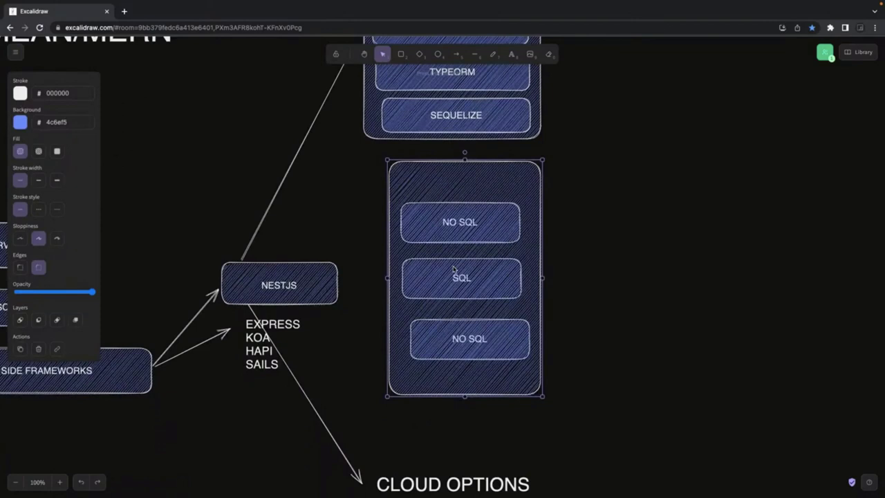
{"action": "scroll", "coordinate": [453, 268], "scroll_direction": "down", "scroll_amount": 3}
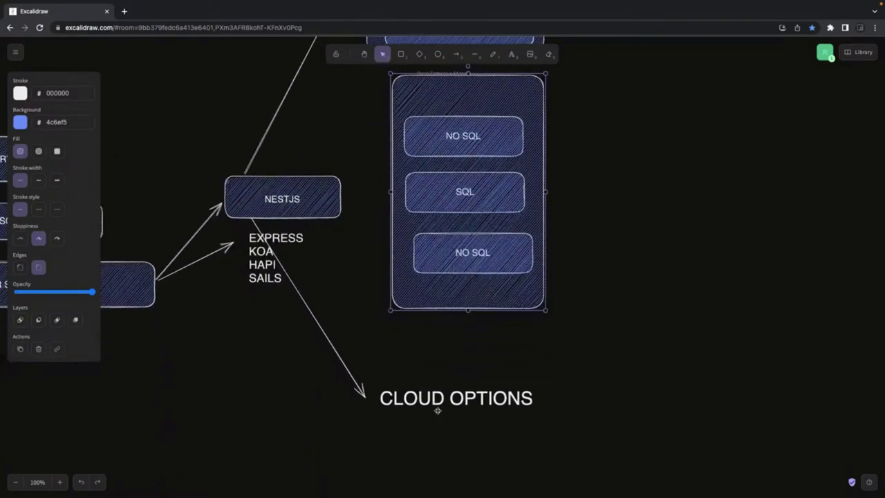
{"action": "left_click", "coordinate": [430, 408]}
{"action": "left_click_drag", "start_coordinate": [537, 410], "coordinate": [489, 405]}
Draw an arrow up-right from CLOUD OPTIONS to a text list reading heroku, aws, azure.
{"action": "left_click", "coordinate": [456, 55]}
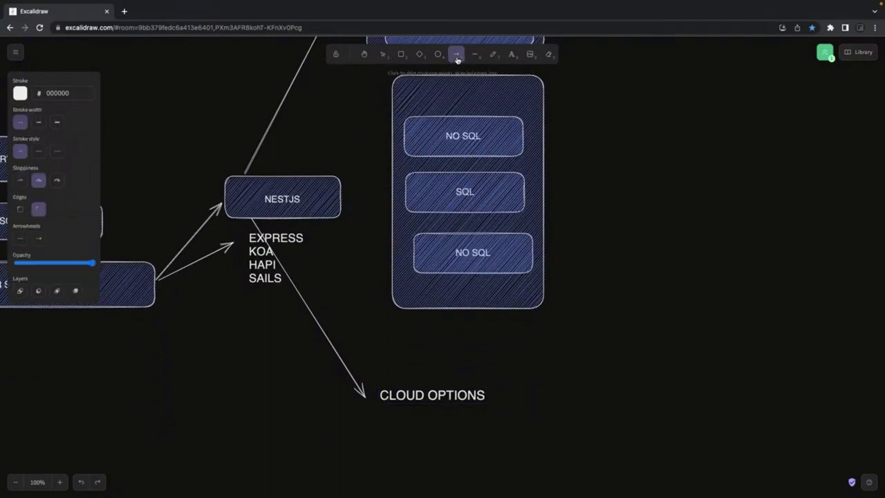
{"action": "left_click_drag", "start_coordinate": [487, 389], "coordinate": [546, 337]}
{"action": "double_click", "coordinate": [555, 336]}
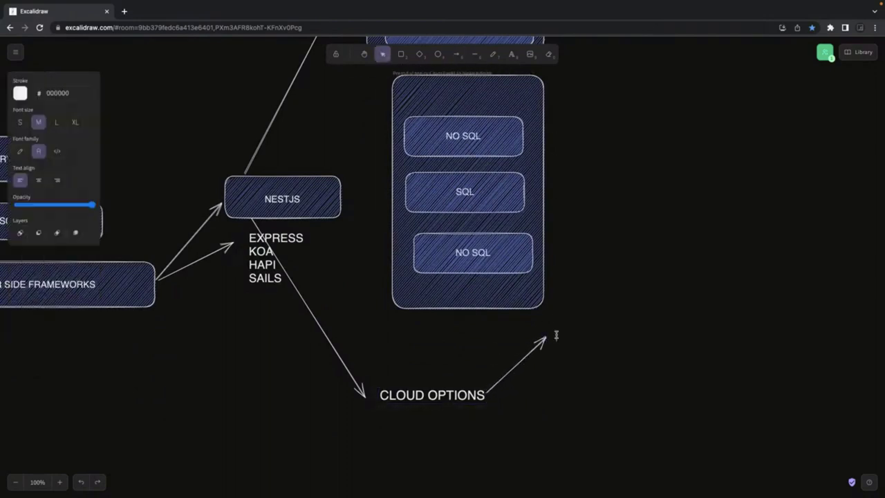
{"action": "type", "text": "heroku"}
{"action": "key", "text": "Return"}
{"action": "type", "text": "aws"}
{"action": "key", "text": "Return"}
{"action": "type", "text": "azure"}
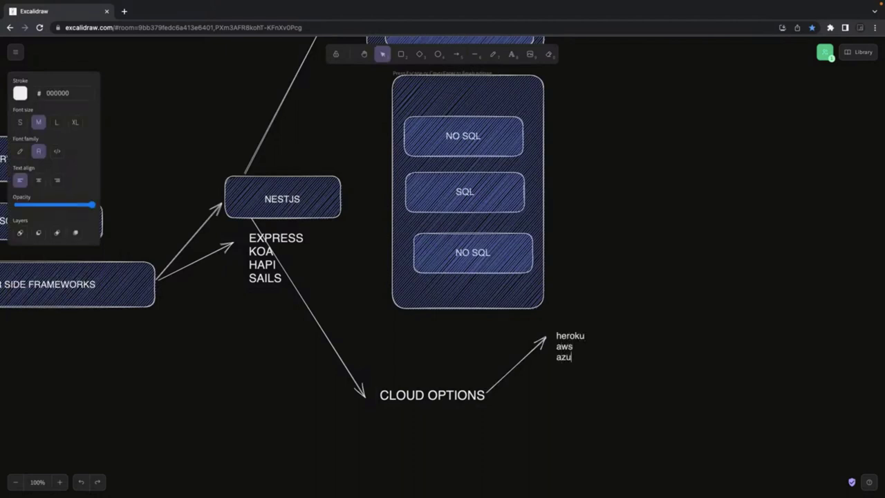
{"action": "left_click", "coordinate": [578, 380]}
Enlarge the heroku/aws/azure list considerably, keeping it at the arrow tip.
{"action": "left_click", "coordinate": [571, 359]}
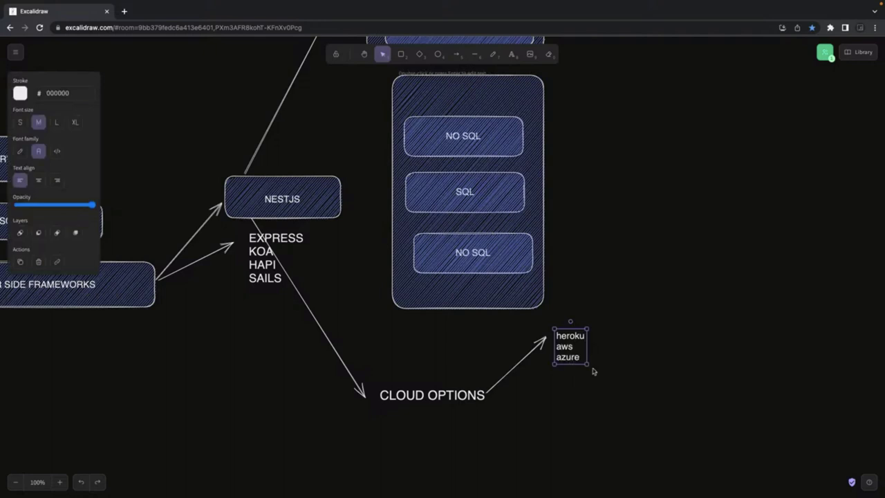
{"action": "left_click_drag", "start_coordinate": [586, 363], "coordinate": [629, 404]}
{"action": "left_click_drag", "start_coordinate": [588, 368], "coordinate": [605, 347]}
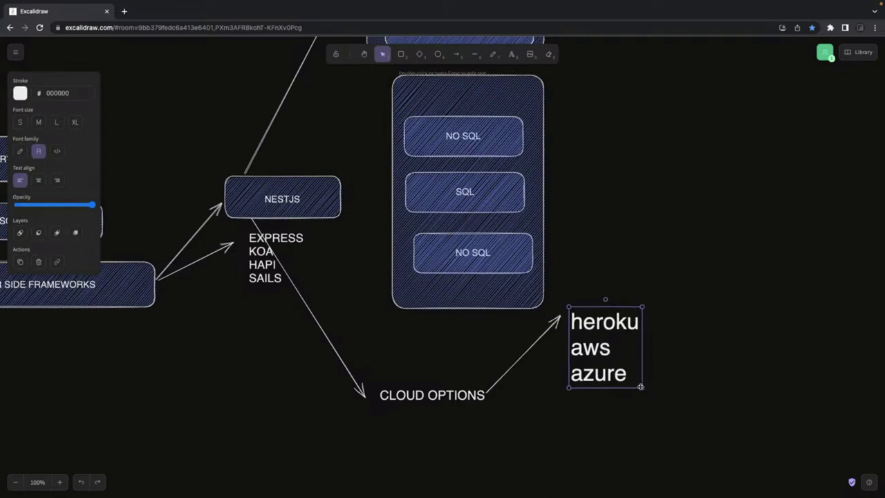
{"action": "left_click_drag", "start_coordinate": [642, 389], "coordinate": [668, 408]}
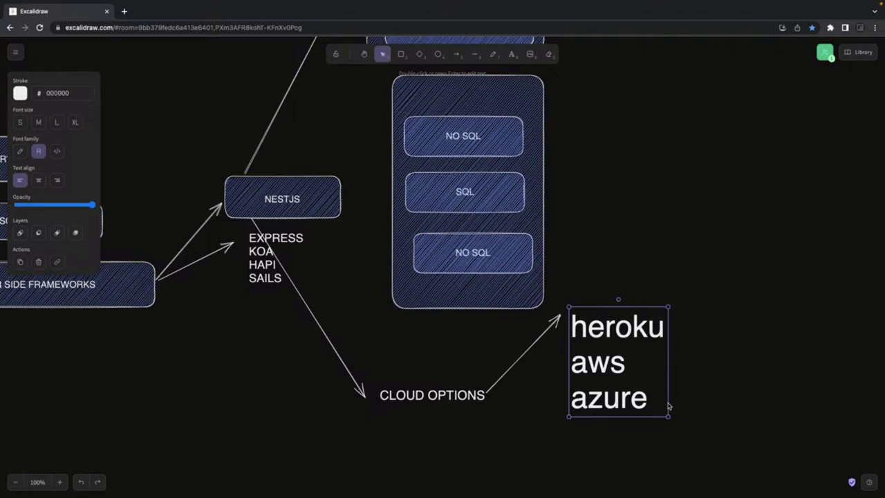
Draw an arrow from 2-3 Years to a new box labelled NEXT JS.
{"action": "scroll", "coordinate": [667, 407], "scroll_direction": "left", "scroll_amount": 10}
{"action": "scroll", "coordinate": [668, 406], "scroll_direction": "up", "scroll_amount": 6}
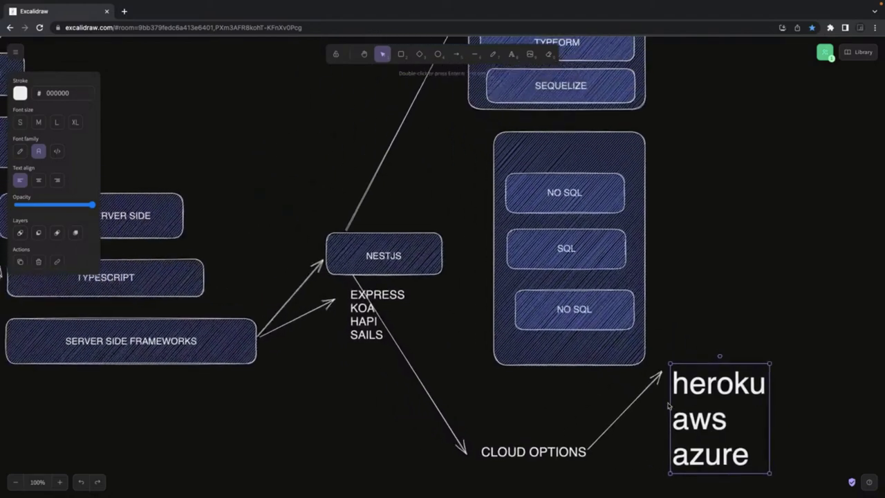
{"action": "scroll", "coordinate": [667, 407], "scroll_direction": "left", "scroll_amount": 3}
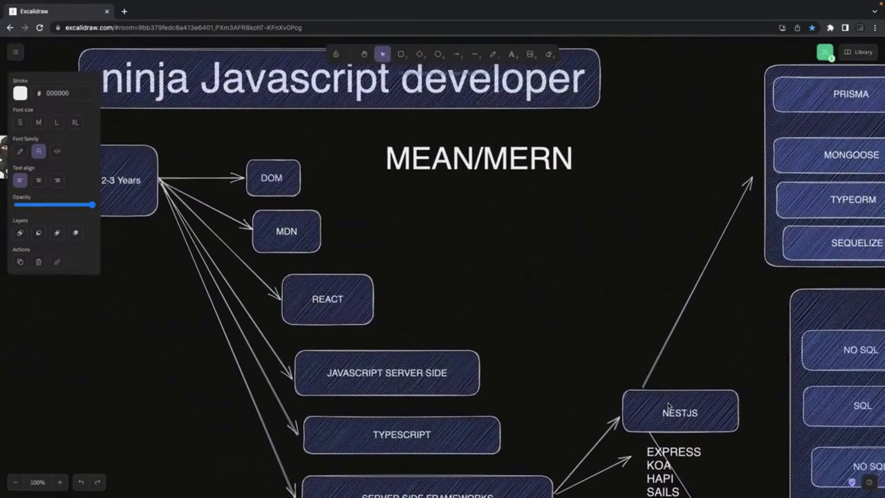
{"action": "left_click", "coordinate": [457, 55]}
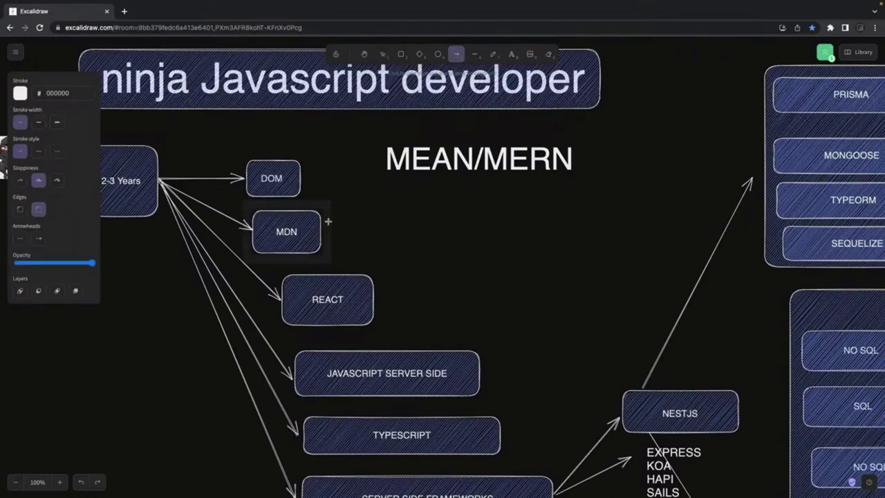
{"action": "mouse_move", "coordinate": [166, 183]}
{"action": "left_mouse_down"}
{"action": "mouse_move", "coordinate": [456, 230]}
{"action": "mouse_move", "coordinate": [509, 248]}
{"action": "mouse_move", "coordinate": [602, 248]}
{"action": "mouse_move", "coordinate": [603, 259]}
{"action": "left_mouse_up"}
{"action": "left_click", "coordinate": [401, 54]}
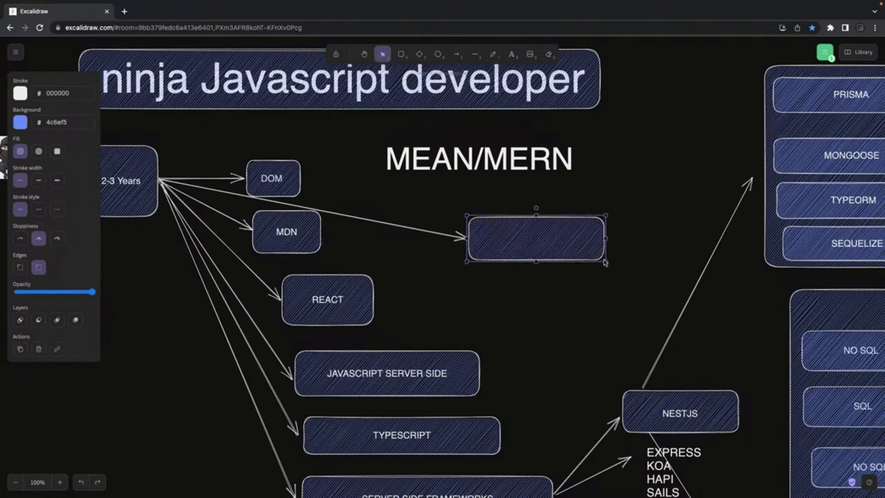
{"action": "double_click", "coordinate": [522, 244]}
{"action": "type", "text": "NEXT JS"}
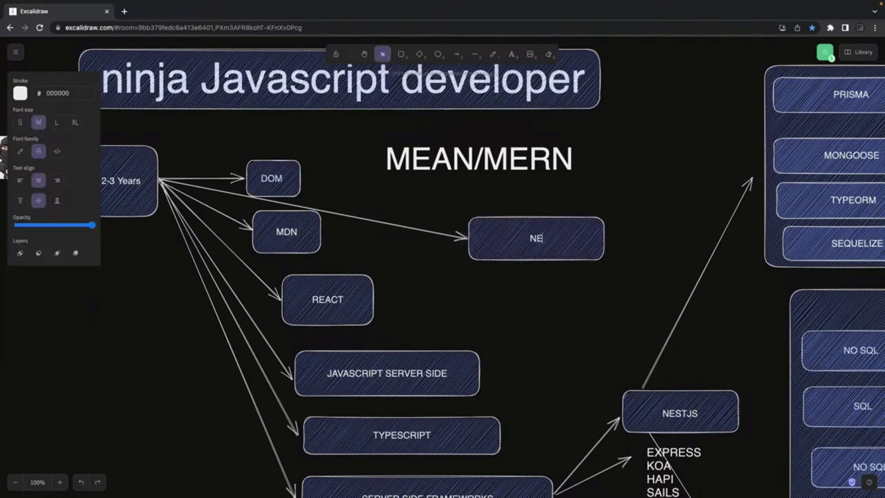
{"action": "left_click", "coordinate": [559, 206]}
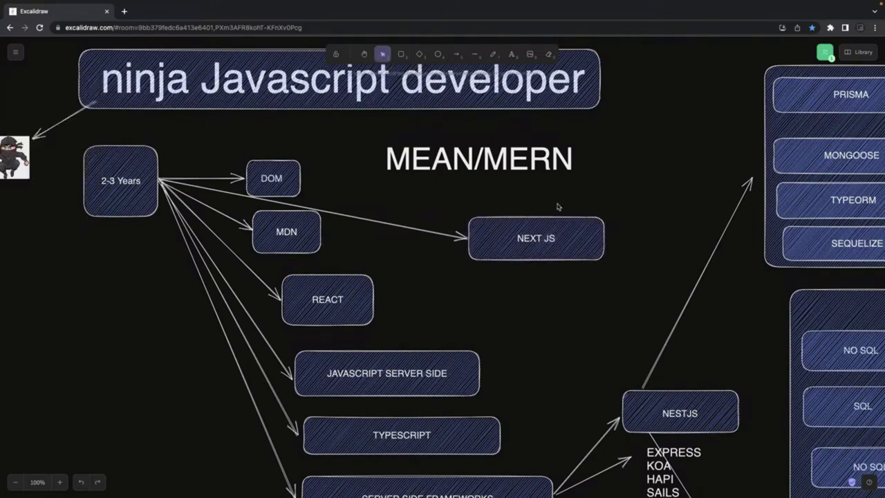
Draw a second 2-3 Years arrow and add a copy of the NEXT JS box relabelled SVELTEKIT below it.
{"action": "left_click", "coordinate": [456, 54]}
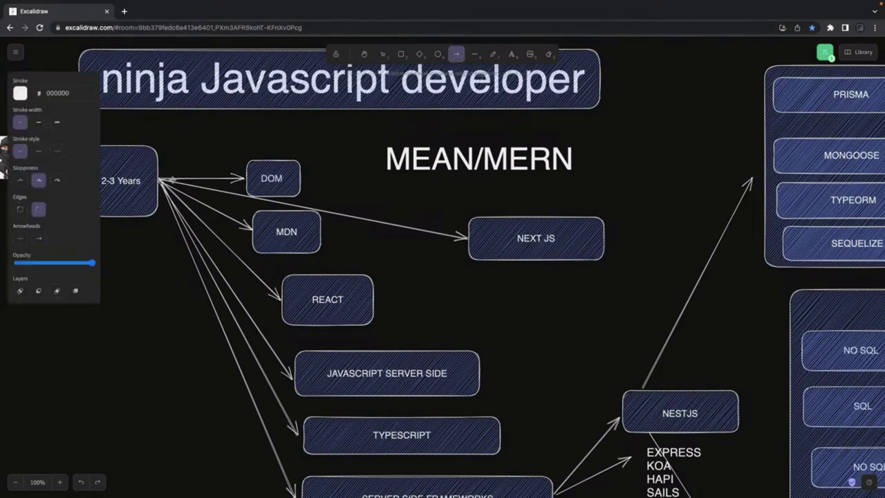
{"action": "mouse_move", "coordinate": [172, 181]}
{"action": "left_mouse_down"}
{"action": "mouse_move", "coordinate": [409, 280]}
{"action": "mouse_move", "coordinate": [481, 319]}
{"action": "mouse_move", "coordinate": [517, 306]}
{"action": "mouse_move", "coordinate": [469, 295]}
{"action": "left_mouse_up"}
{"action": "left_click", "coordinate": [488, 258]}
{"action": "key", "text": "ctrl+c"}
{"action": "key", "text": "ctrl+v"}
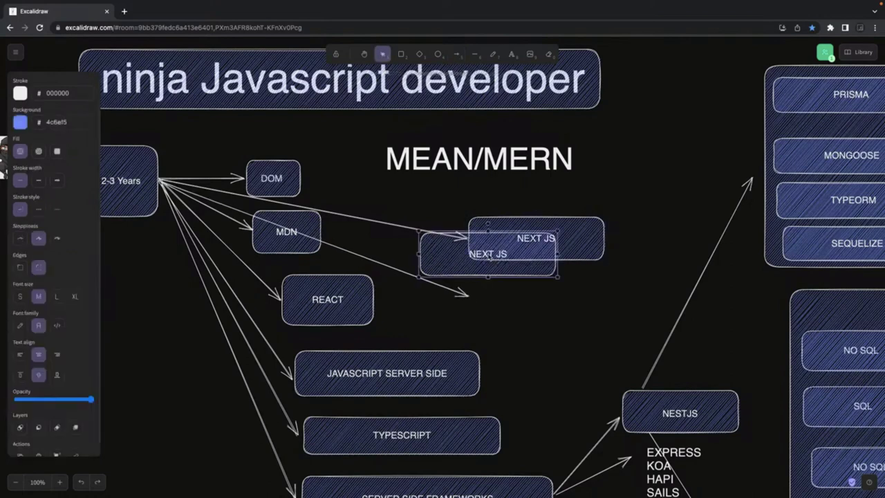
{"action": "left_click_drag", "start_coordinate": [470, 250], "coordinate": [523, 291]}
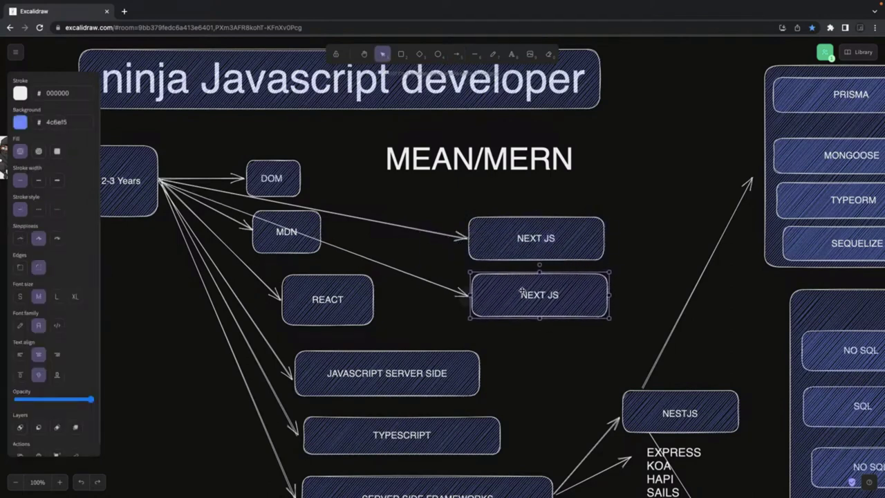
{"action": "double_click", "coordinate": [527, 293]}
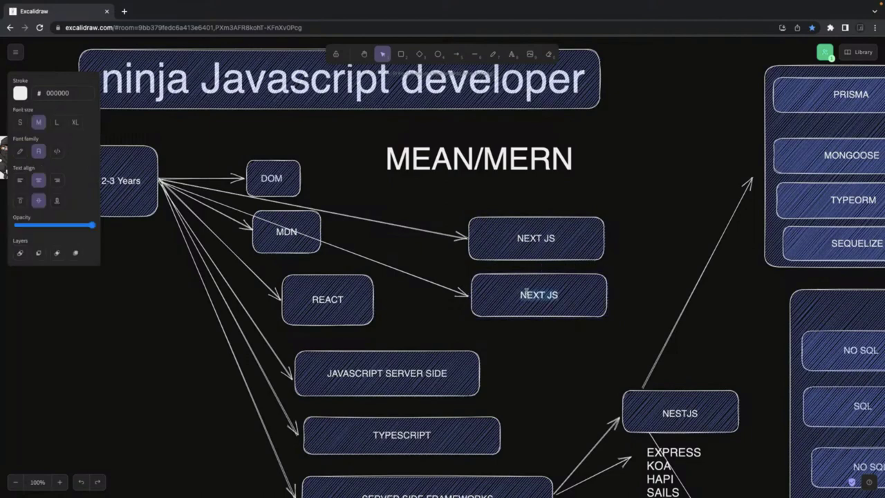
{"action": "type", "text": "SVELTEKIT"}
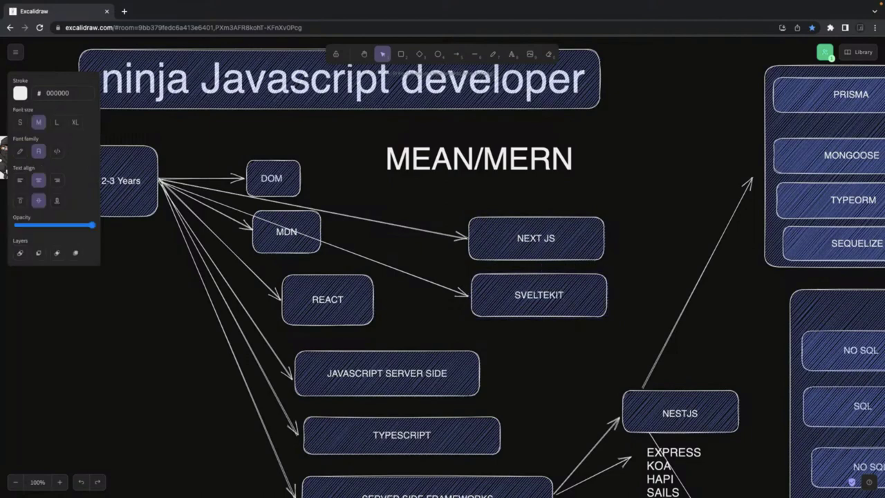
{"action": "left_click", "coordinate": [622, 210]}
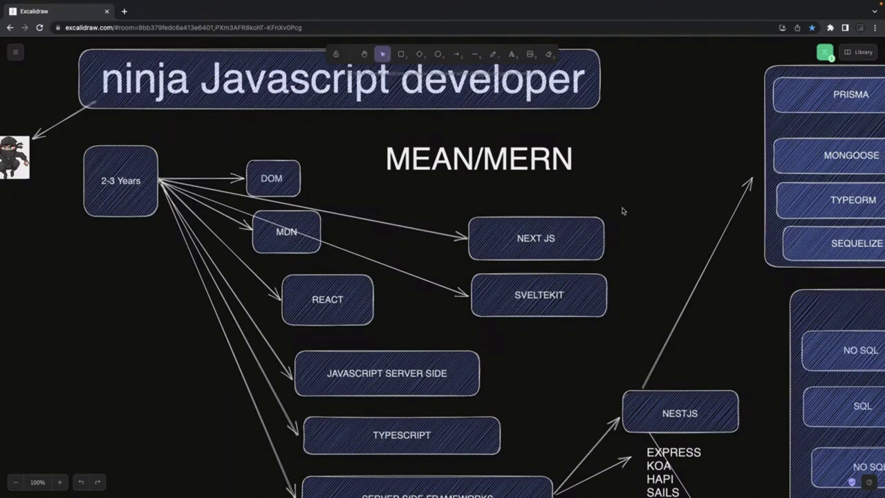
Move the MEAN/MERN label to the left beneath the 2-3 Years box.
{"action": "left_click_drag", "start_coordinate": [484, 156], "coordinate": [120, 251]}
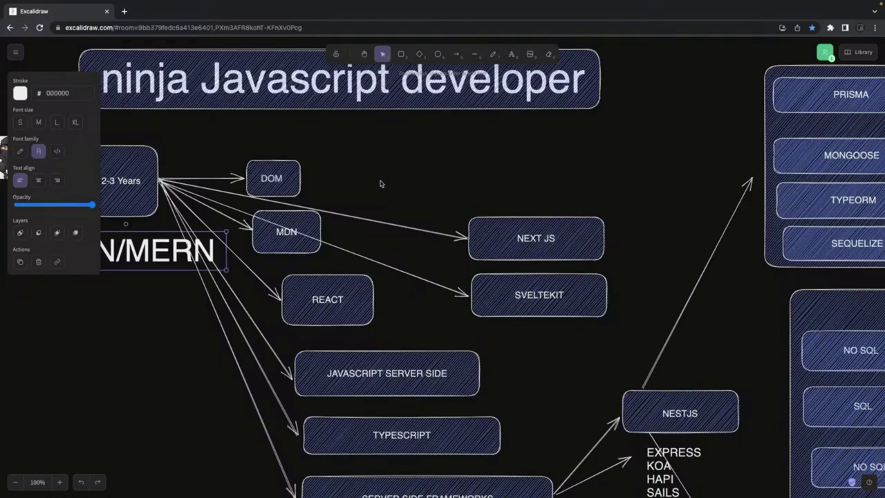
{"action": "scroll", "coordinate": [379, 183], "scroll_direction": "right", "scroll_amount": 5}
{"action": "scroll", "coordinate": [379, 183], "scroll_direction": "down", "scroll_amount": 3}
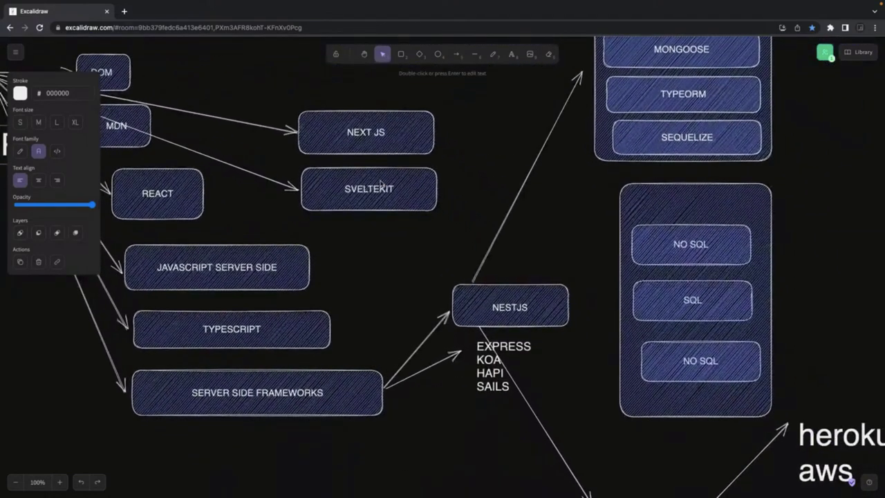
{"action": "scroll", "coordinate": [379, 183], "scroll_direction": "down", "scroll_amount": 4}
{"action": "scroll", "coordinate": [379, 184], "scroll_direction": "right", "scroll_amount": 5}
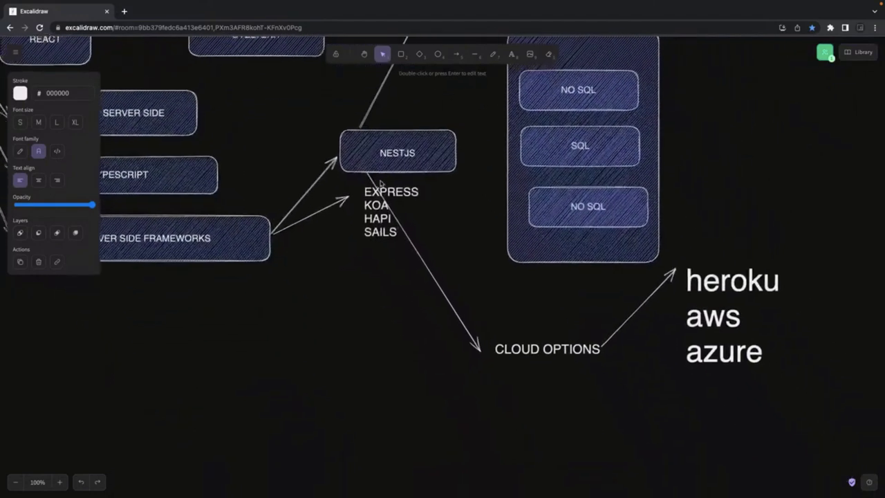
Shrink the heroku/aws/azure list slightly, then deselect it.
{"action": "left_click", "coordinate": [674, 376]}
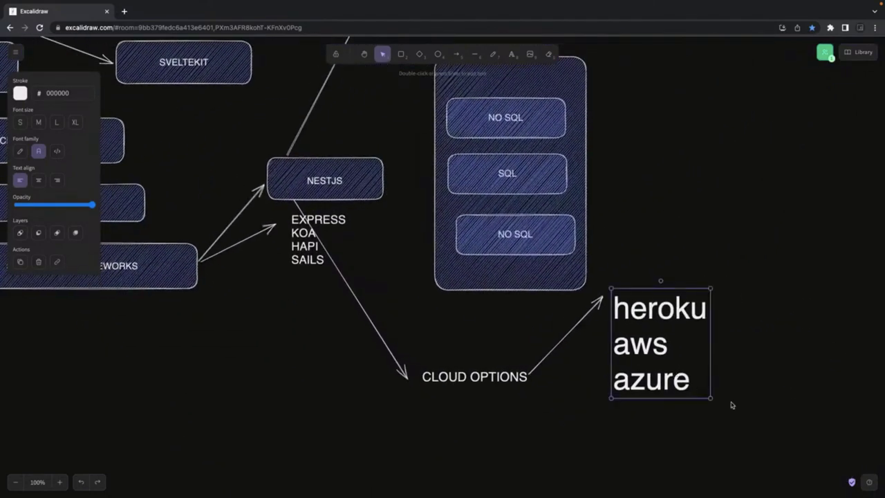
{"action": "left_click_drag", "start_coordinate": [708, 397], "coordinate": [690, 372]}
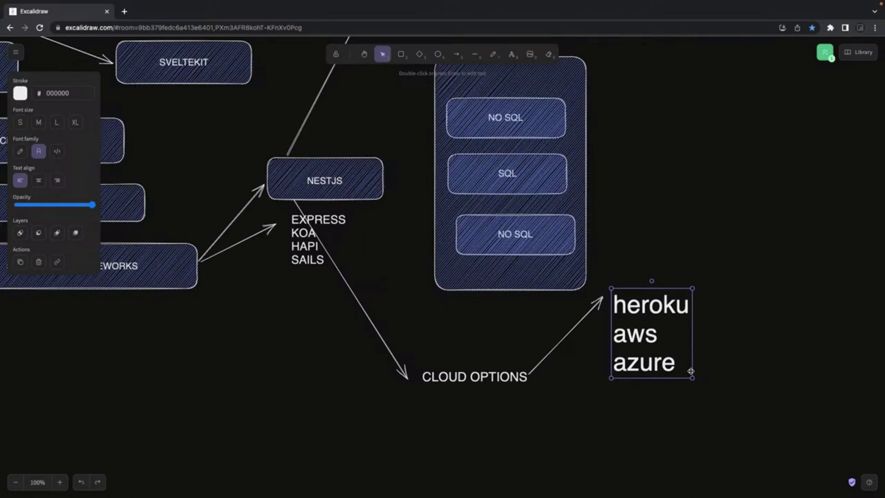
{"action": "scroll", "coordinate": [691, 371], "scroll_direction": "up", "scroll_amount": 5}
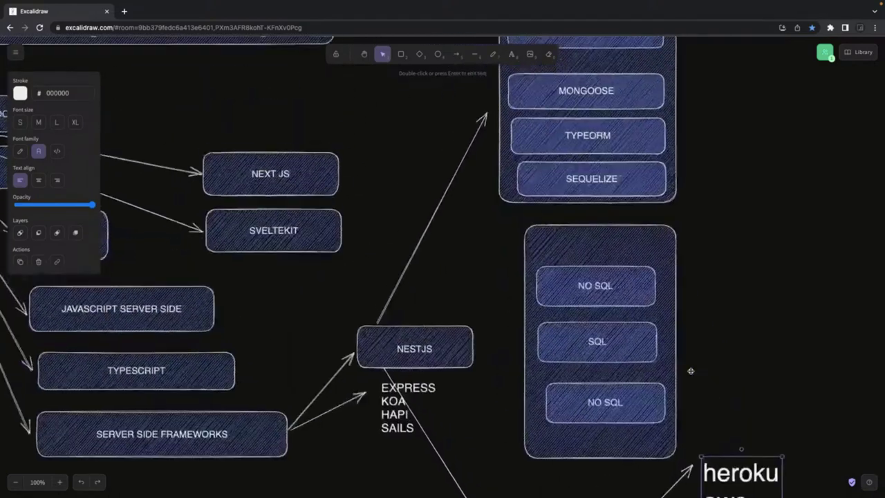
{"action": "scroll", "coordinate": [690, 371], "scroll_direction": "left", "scroll_amount": 5}
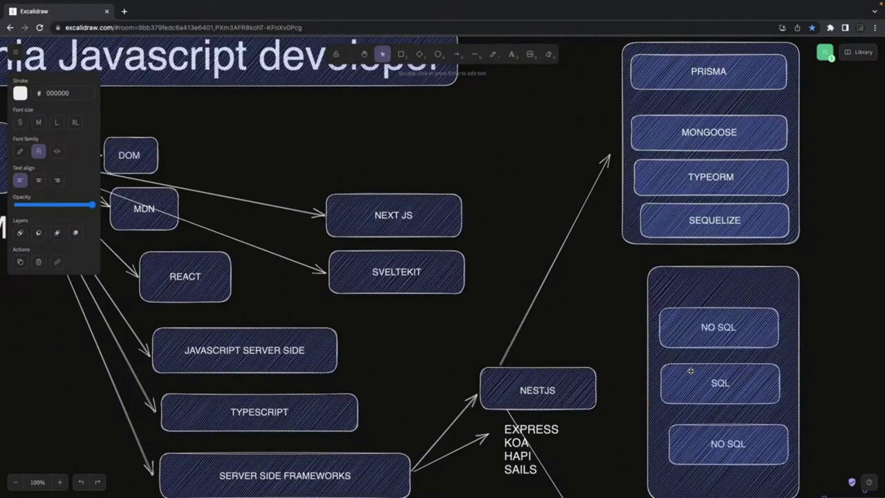
{"action": "scroll", "coordinate": [690, 371], "scroll_direction": "down", "scroll_amount": 2}
{"action": "scroll", "coordinate": [690, 371], "scroll_direction": "left", "scroll_amount": 1}
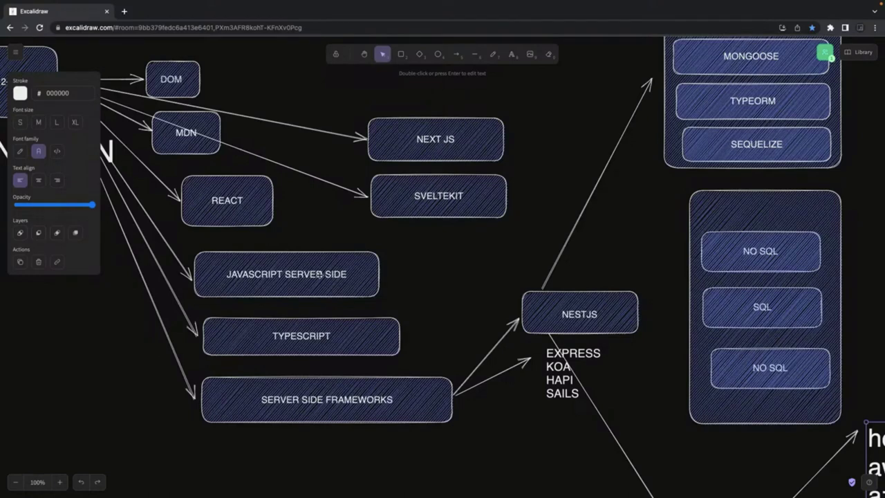
{"action": "scroll", "coordinate": [319, 275], "scroll_direction": "up", "scroll_amount": 2}
{"action": "scroll", "coordinate": [319, 274], "scroll_direction": "left", "scroll_amount": 2}
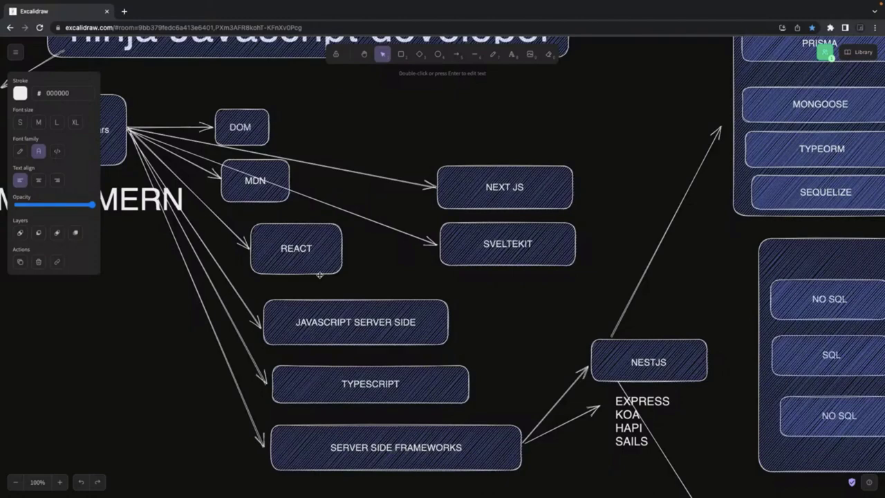
{"action": "left_click", "coordinate": [132, 260]}
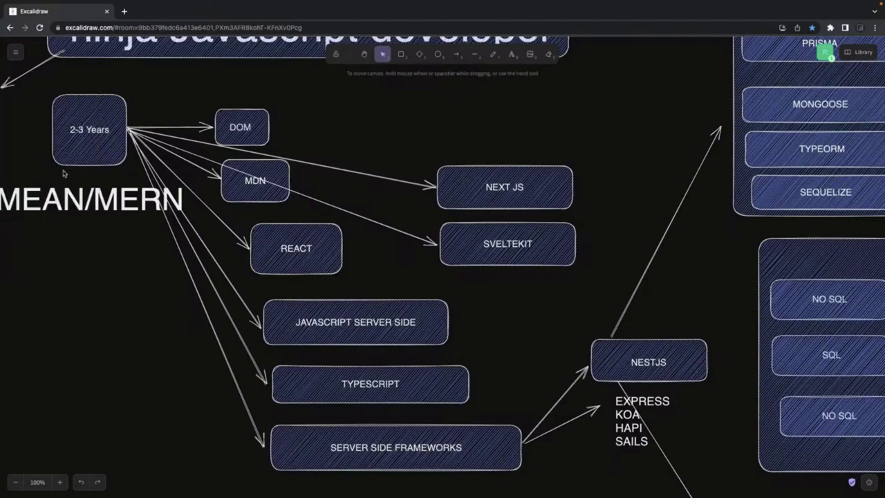
{"action": "scroll", "coordinate": [64, 173], "scroll_direction": "down", "scroll_amount": 1}
{"action": "scroll", "coordinate": [64, 173], "scroll_direction": "right", "scroll_amount": 1}
{"action": "scroll", "coordinate": [64, 172], "scroll_direction": "down", "scroll_amount": 2}
{"action": "scroll", "coordinate": [64, 173], "scroll_direction": "right", "scroll_amount": 2}
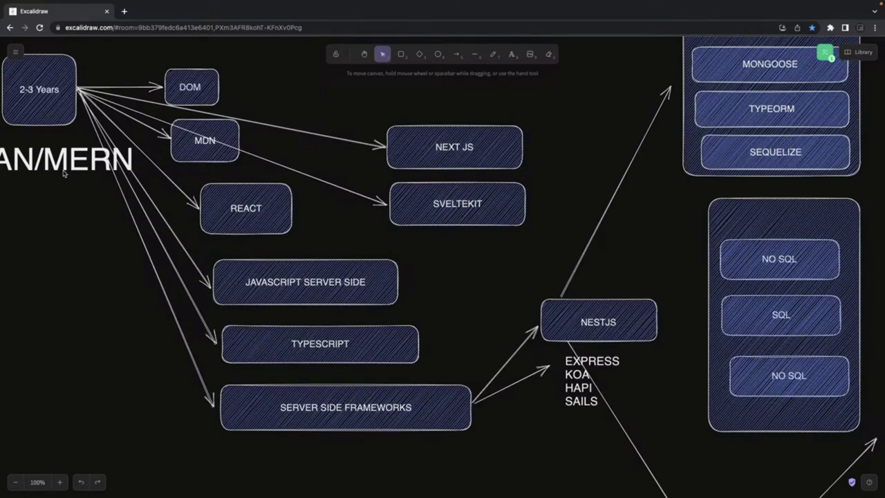
Draw an arrow down from 2-3 Years to a MONOREPO label enclosed in a new rectangle.
{"action": "left_click", "coordinate": [456, 55]}
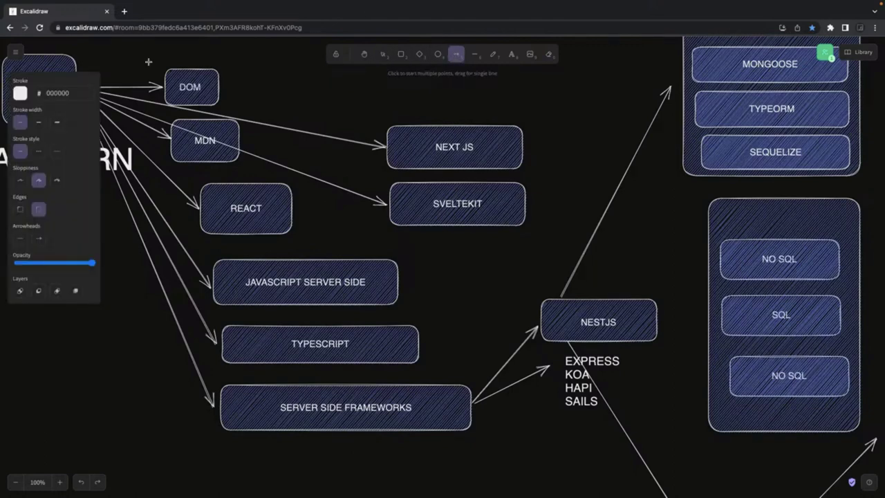
{"action": "scroll", "coordinate": [148, 59], "scroll_direction": "left", "scroll_amount": 3}
{"action": "mouse_move", "coordinate": [146, 82]}
{"action": "left_mouse_down"}
{"action": "mouse_move", "coordinate": [201, 491]}
{"action": "mouse_move", "coordinate": [306, 483]}
{"action": "left_mouse_up"}
{"action": "scroll", "coordinate": [237, 408], "scroll_direction": "down", "scroll_amount": 3}
{"action": "scroll", "coordinate": [237, 408], "scroll_direction": "right", "scroll_amount": 3}
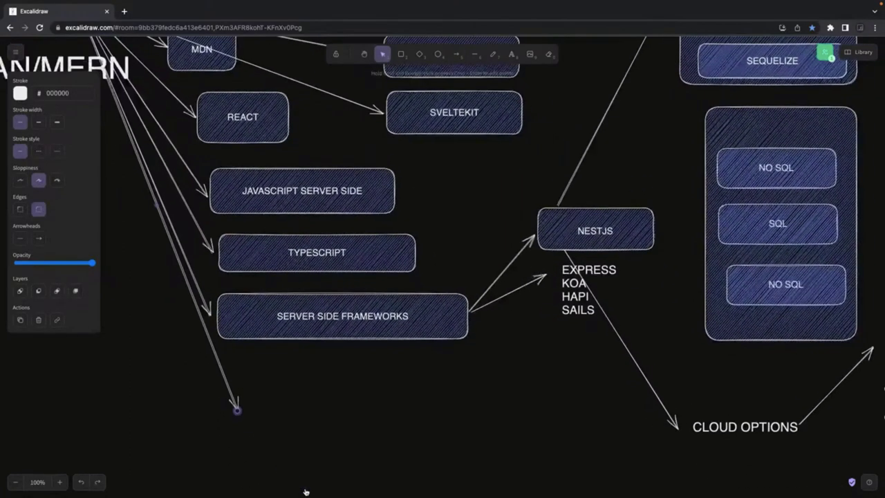
{"action": "double_click", "coordinate": [249, 415]}
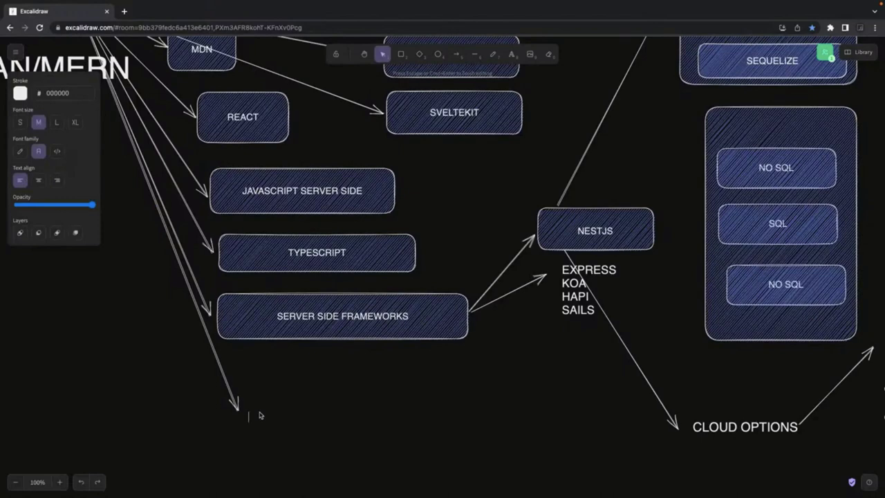
{"action": "type", "text": "MONOREPO"}
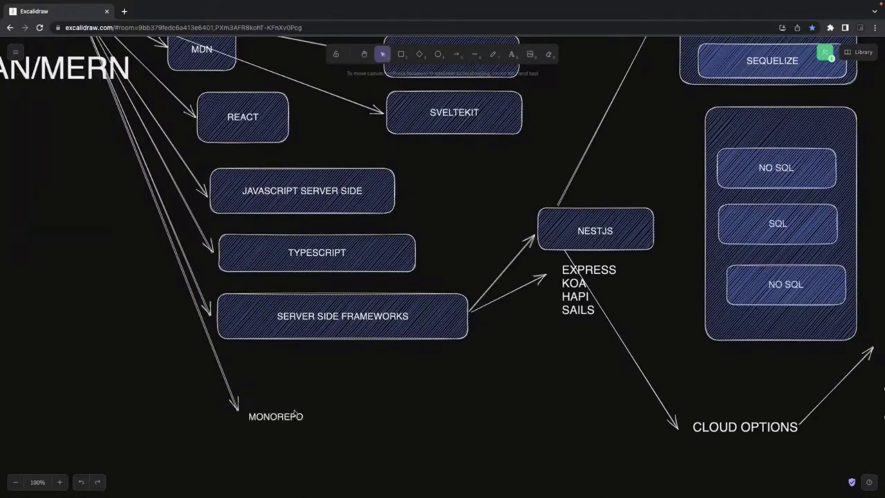
{"action": "key", "text": "Escape"}
{"action": "key", "text": "r"}
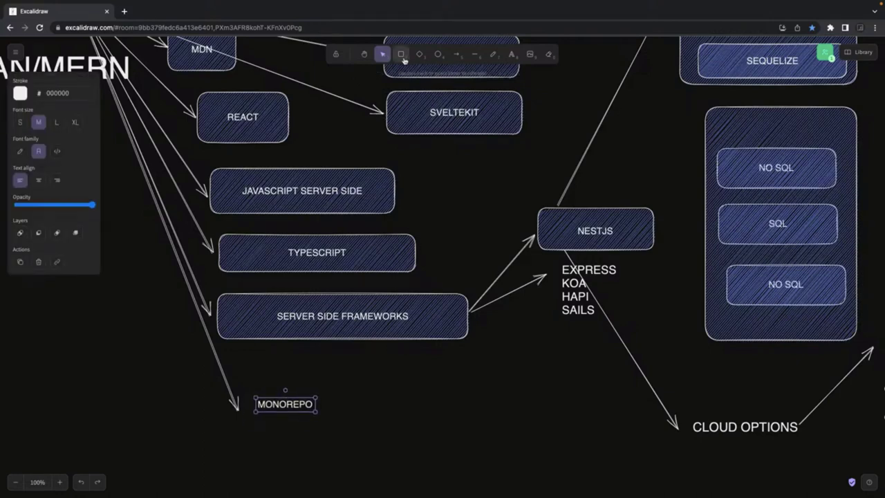
{"action": "mouse_move", "coordinate": [235, 375]}
{"action": "left_mouse_down"}
{"action": "mouse_move", "coordinate": [431, 439]}
{"action": "mouse_move", "coordinate": [478, 431]}
{"action": "mouse_move", "coordinate": [462, 433]}
{"action": "left_mouse_up"}
{"action": "double_click", "coordinate": [329, 410]}
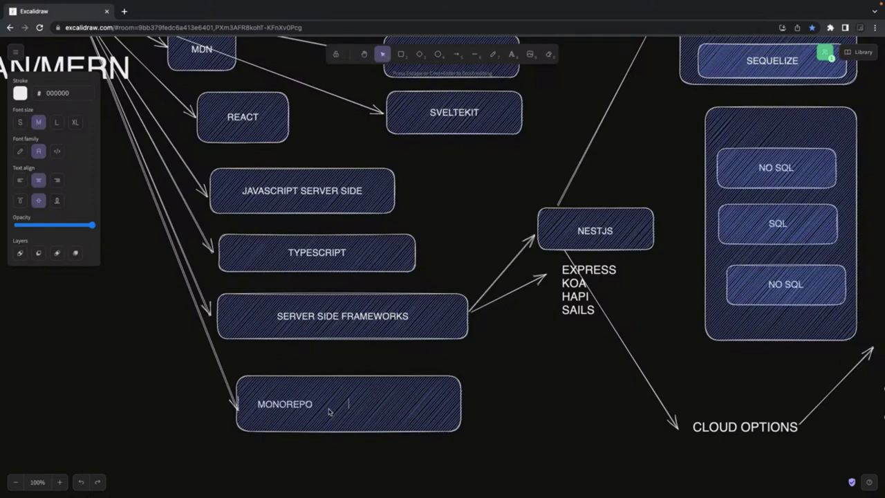
Shorten the MONOREPO box by dragging its corner handle, then deselect it.
{"action": "key", "text": "Escape"}
{"action": "left_click_drag", "start_coordinate": [464, 435], "coordinate": [366, 434]}
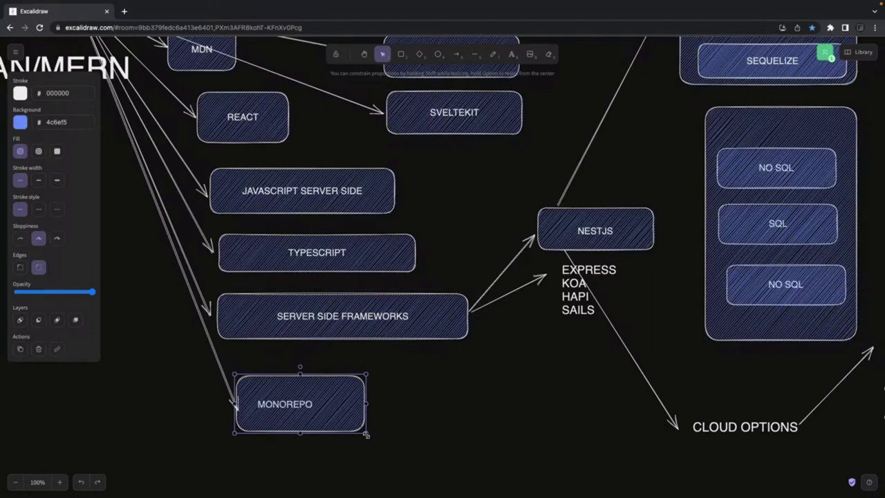
{"action": "left_click_drag", "start_coordinate": [366, 434], "coordinate": [351, 412]}
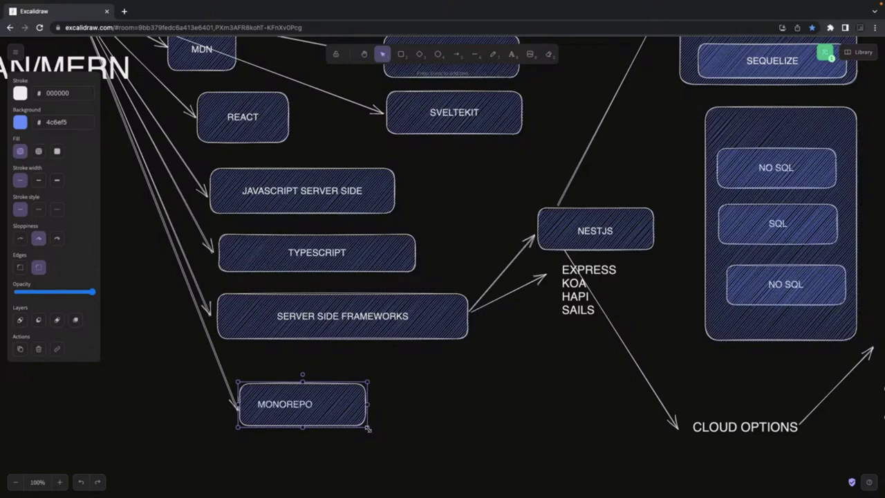
{"action": "left_click", "coordinate": [423, 401]}
{"action": "scroll", "coordinate": [423, 401], "scroll_direction": "up", "scroll_amount": 5}
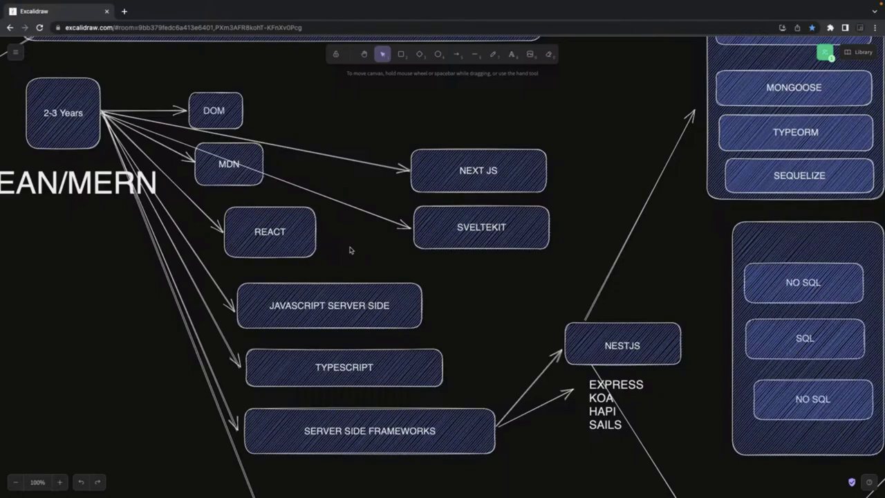
Draw an arrow from NESTJS out to the right.
{"action": "scroll", "coordinate": [349, 250], "scroll_direction": "right", "scroll_amount": 5}
{"action": "scroll", "coordinate": [349, 251], "scroll_direction": "down", "scroll_amount": 4}
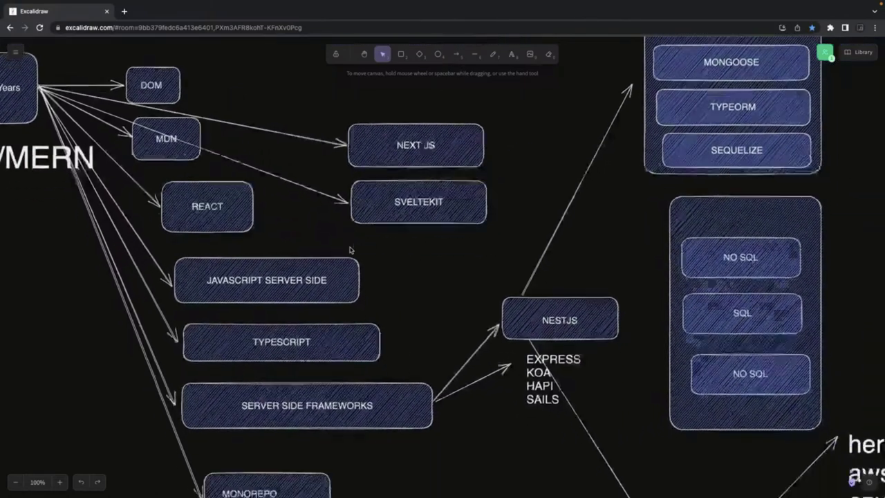
{"action": "scroll", "coordinate": [349, 250], "scroll_direction": "right", "scroll_amount": 3}
{"action": "scroll", "coordinate": [349, 251], "scroll_direction": "up", "scroll_amount": 2}
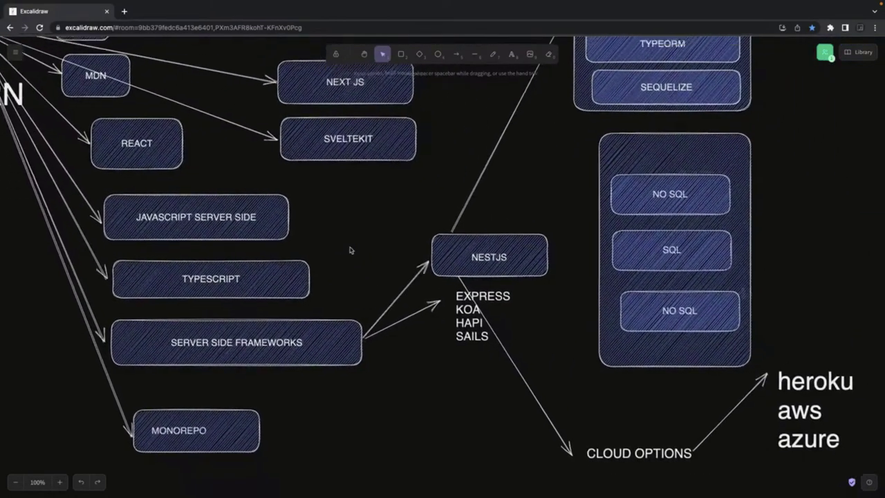
{"action": "scroll", "coordinate": [350, 250], "scroll_direction": "right", "scroll_amount": 2}
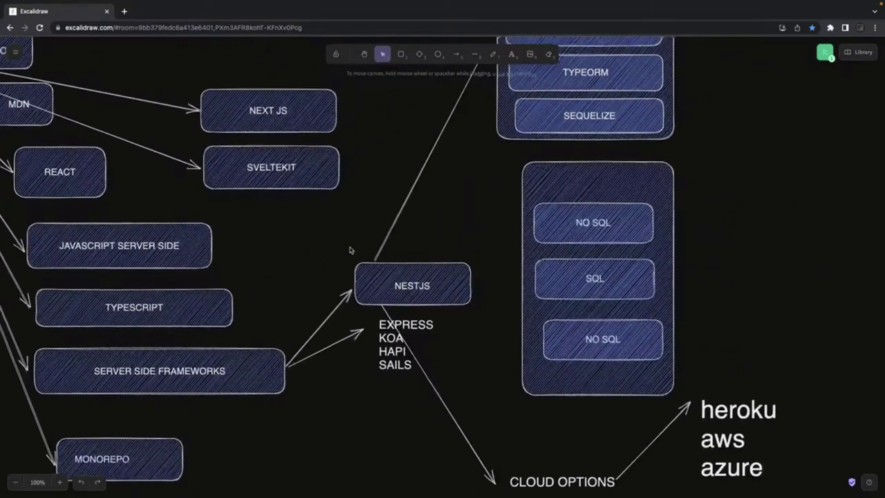
{"action": "scroll", "coordinate": [350, 250], "scroll_direction": "up", "scroll_amount": 1}
{"action": "scroll", "coordinate": [350, 251], "scroll_direction": "down", "scroll_amount": 2}
{"action": "scroll", "coordinate": [349, 250], "scroll_direction": "up", "scroll_amount": 2}
{"action": "scroll", "coordinate": [349, 250], "scroll_direction": "right", "scroll_amount": 1}
{"action": "scroll", "coordinate": [349, 250], "scroll_direction": "up", "scroll_amount": 6}
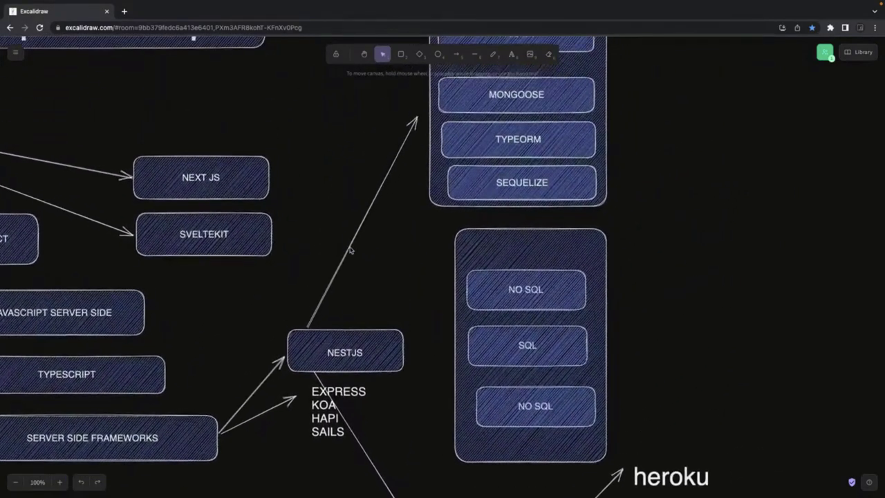
{"action": "scroll", "coordinate": [350, 251], "scroll_direction": "down", "scroll_amount": 2}
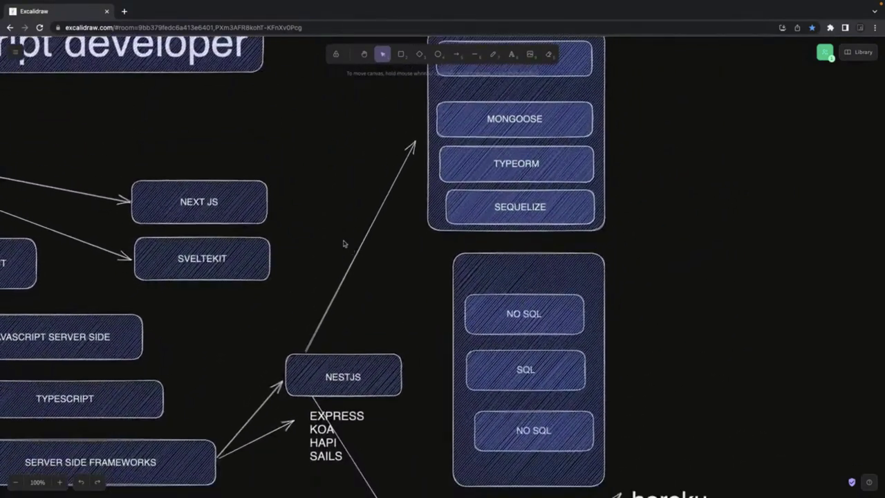
{"action": "left_click", "coordinate": [456, 54]}
{"action": "left_click_drag", "start_coordinate": [407, 377], "coordinate": [670, 255]}
Add a box labelled REST API at the new arrow's end.
{"action": "scroll", "coordinate": [670, 255], "scroll_direction": "right", "scroll_amount": 1}
{"action": "scroll", "coordinate": [670, 255], "scroll_direction": "down", "scroll_amount": 1}
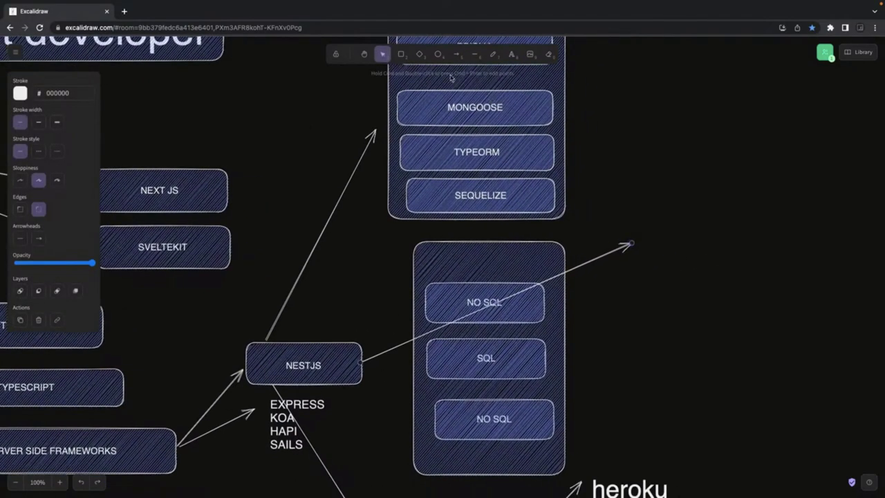
{"action": "left_click", "coordinate": [401, 54]}
{"action": "left_click_drag", "start_coordinate": [642, 216], "coordinate": [812, 257]}
{"action": "double_click", "coordinate": [690, 245]}
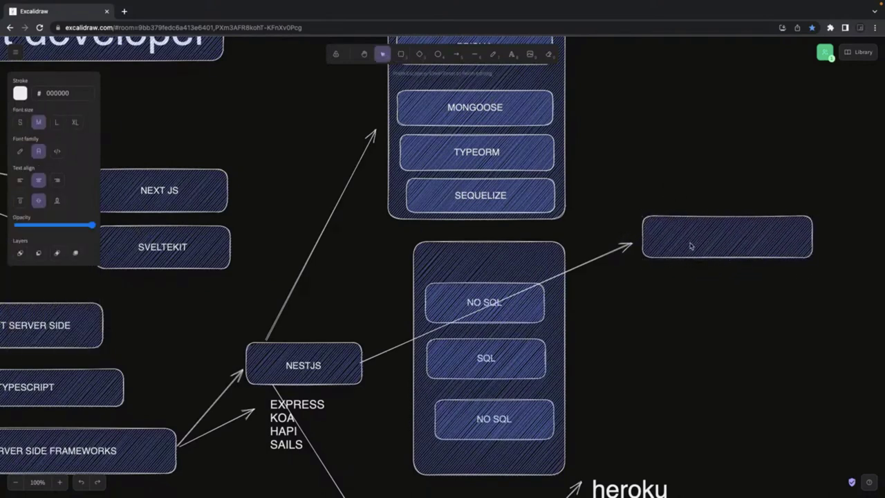
{"action": "type", "text": "REST API"}
{"action": "left_click", "coordinate": [696, 318]}
Duplicate the REST API box just below it and relabel the copy GRAPHQL API.
{"action": "left_click", "coordinate": [673, 240]}
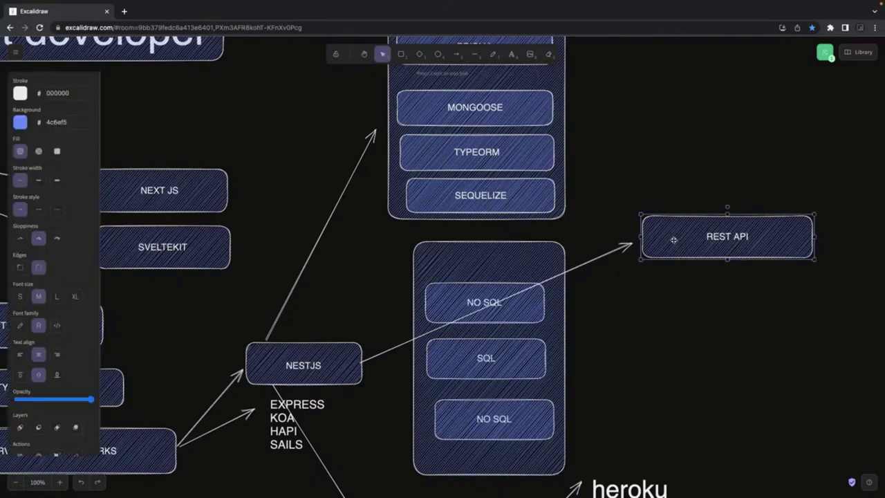
{"action": "left_click_drag", "start_coordinate": [673, 239], "coordinate": [715, 297]}
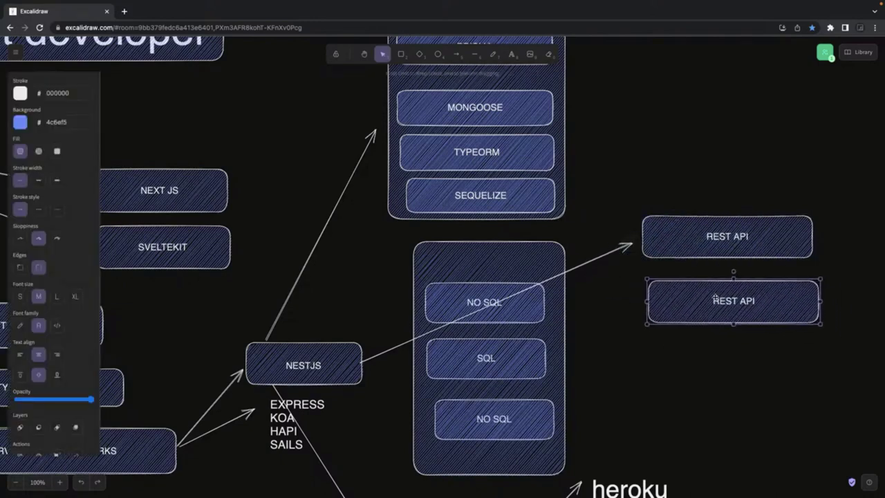
{"action": "double_click", "coordinate": [715, 298]}
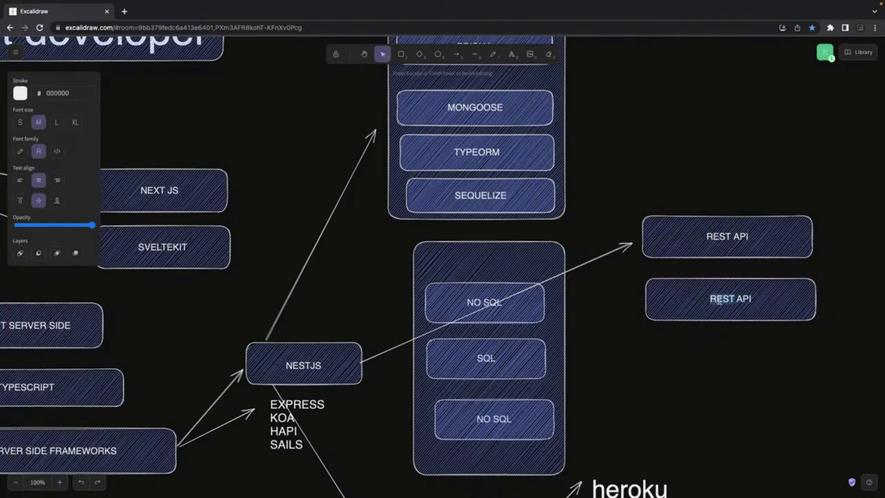
{"action": "type", "text": "GRAPHQL"}
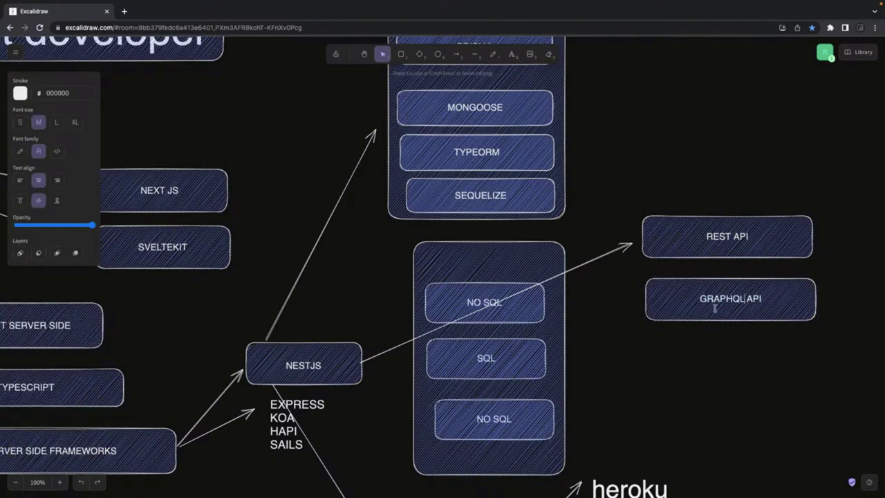
{"action": "left_click", "coordinate": [652, 321]}
{"action": "left_click", "coordinate": [456, 54]}
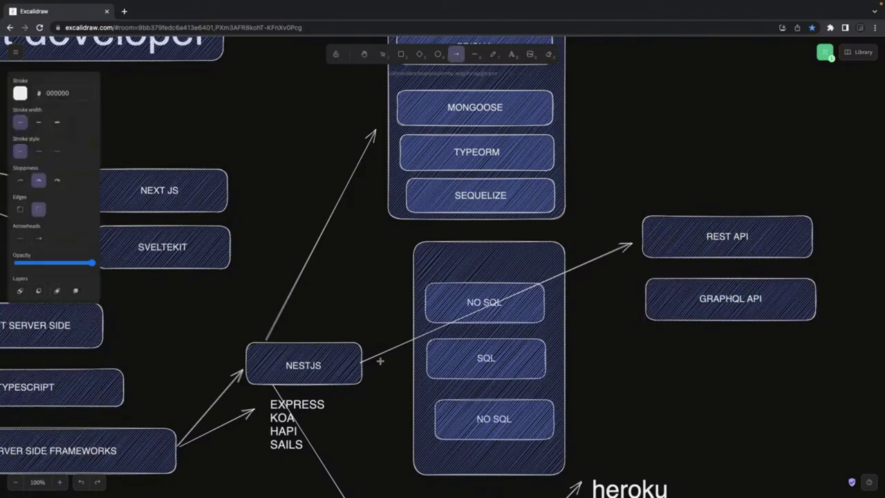
Connect NESTJS to GRAPHQL API and draw a third NESTJS arrow rightward past SQL.
{"action": "left_click_drag", "start_coordinate": [362, 360], "coordinate": [641, 298]}
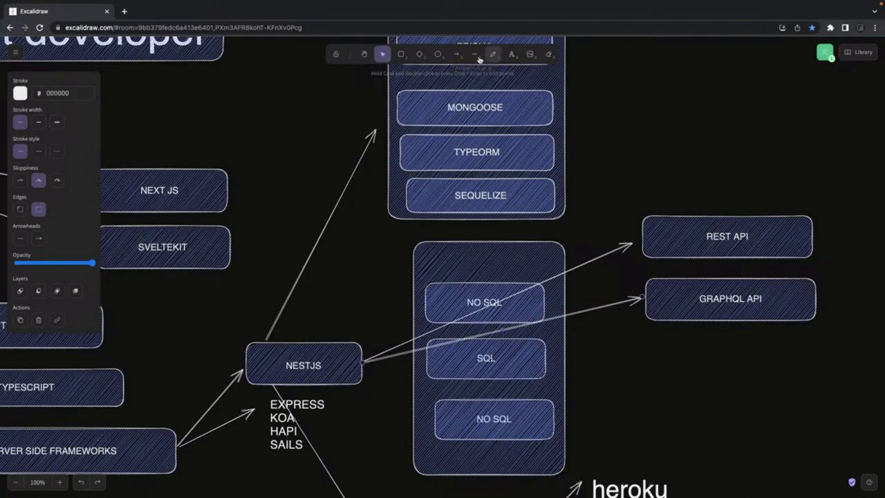
{"action": "left_click", "coordinate": [454, 56]}
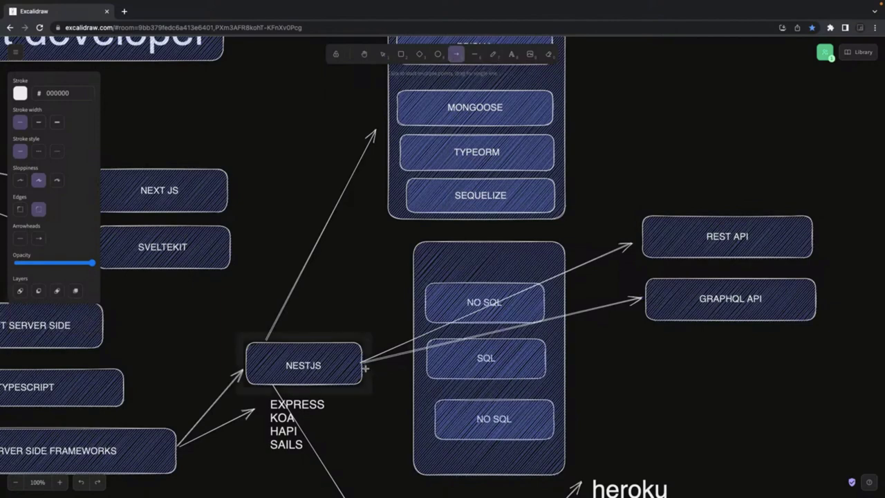
{"action": "left_click_drag", "start_coordinate": [366, 365], "coordinate": [649, 373]}
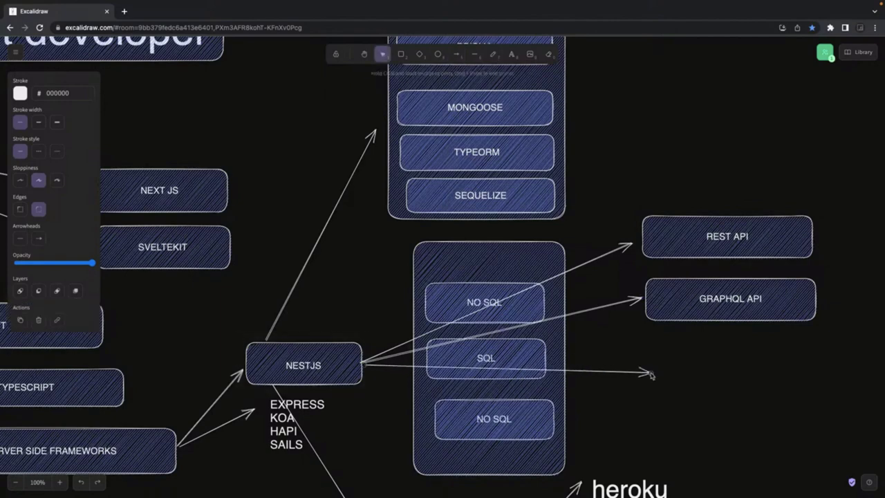
Draw a box labelled LAMBDA at the third arrow's tip, below GRAPHQL API.
{"action": "left_click", "coordinate": [401, 54]}
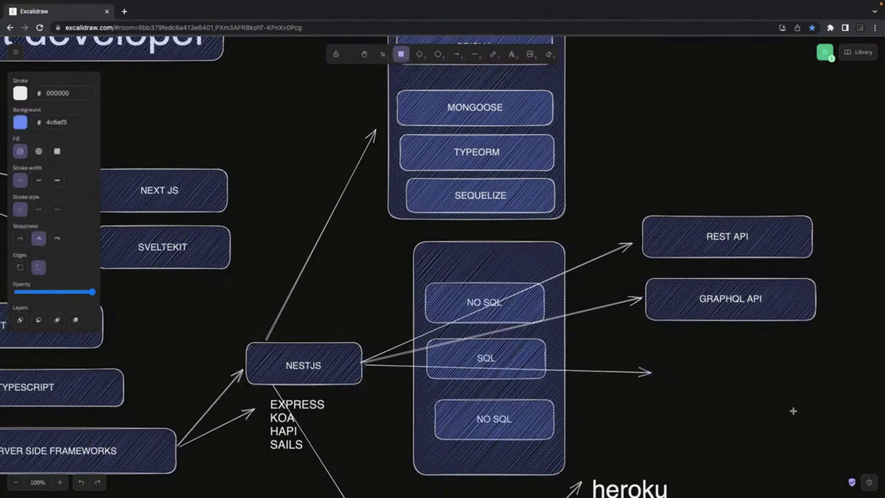
{"action": "left_click_drag", "start_coordinate": [656, 349], "coordinate": [828, 392]}
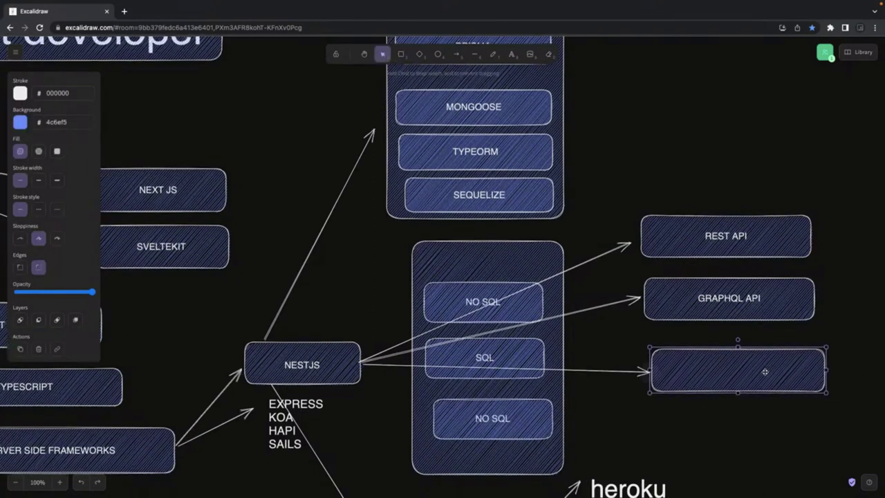
{"action": "double_click", "coordinate": [717, 370]}
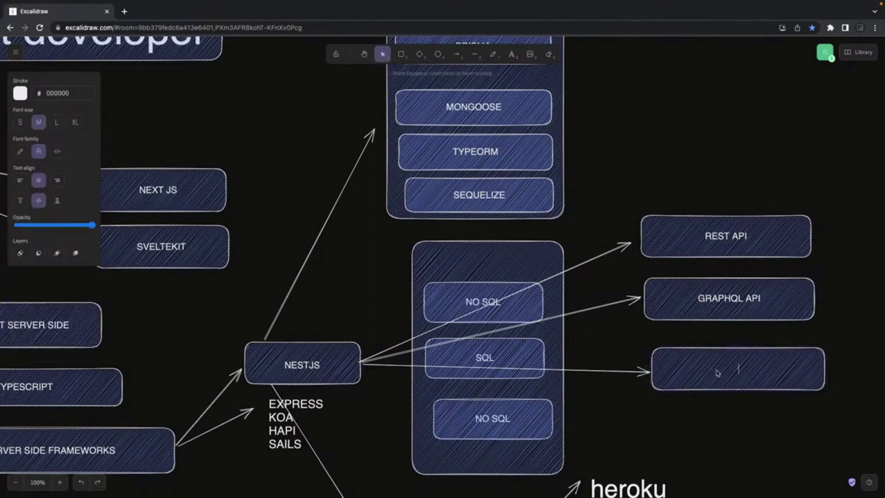
{"action": "type", "text": "LAMBDA"}
{"action": "left_click", "coordinate": [613, 339]}
{"action": "left_click", "coordinate": [664, 364]}
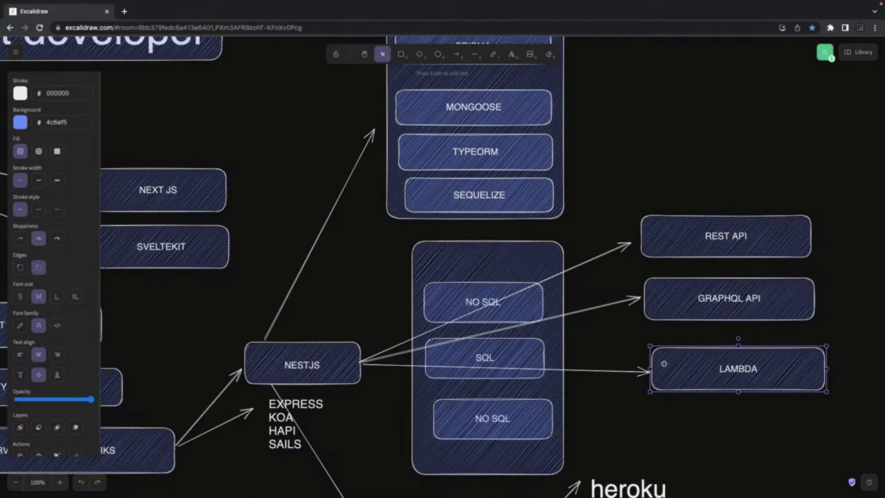
{"action": "scroll", "coordinate": [663, 363], "scroll_direction": "down", "scroll_amount": 2}
{"action": "scroll", "coordinate": [664, 363], "scroll_direction": "left", "scroll_amount": 2}
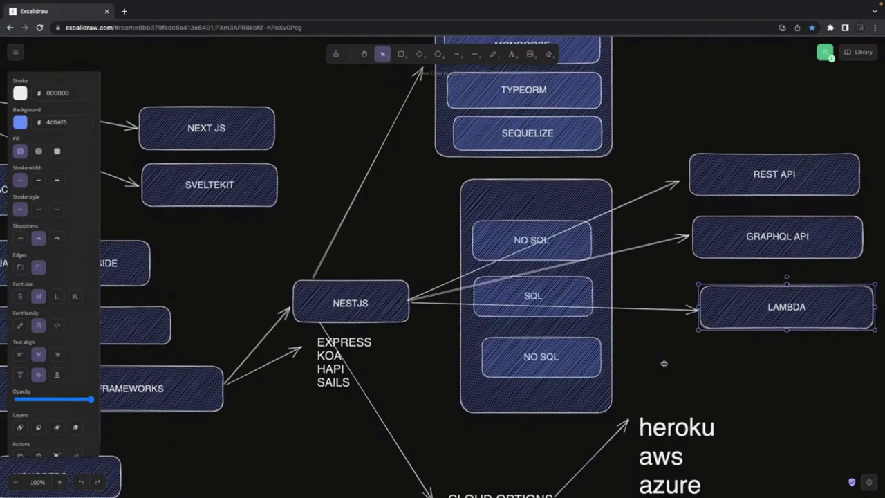
{"action": "scroll", "coordinate": [664, 362], "scroll_direction": "down", "scroll_amount": 1}
{"action": "scroll", "coordinate": [663, 362], "scroll_direction": "right", "scroll_amount": 2}
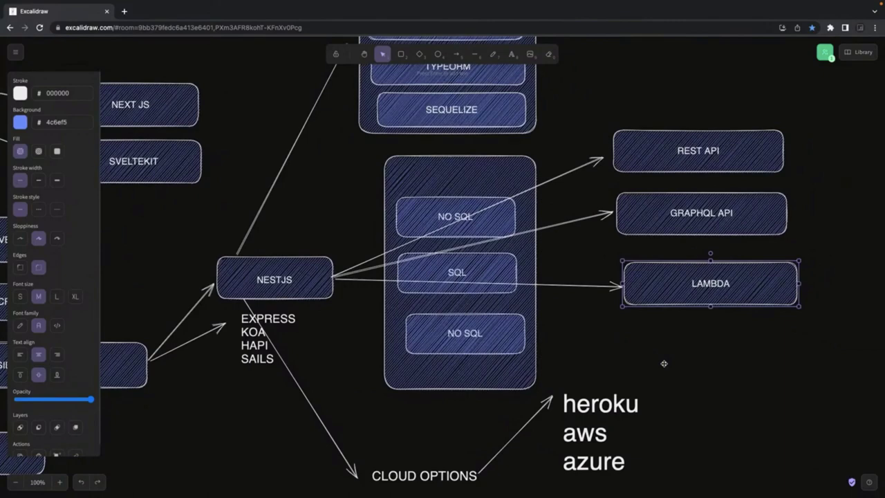
{"action": "scroll", "coordinate": [663, 363], "scroll_direction": "up", "scroll_amount": 5}
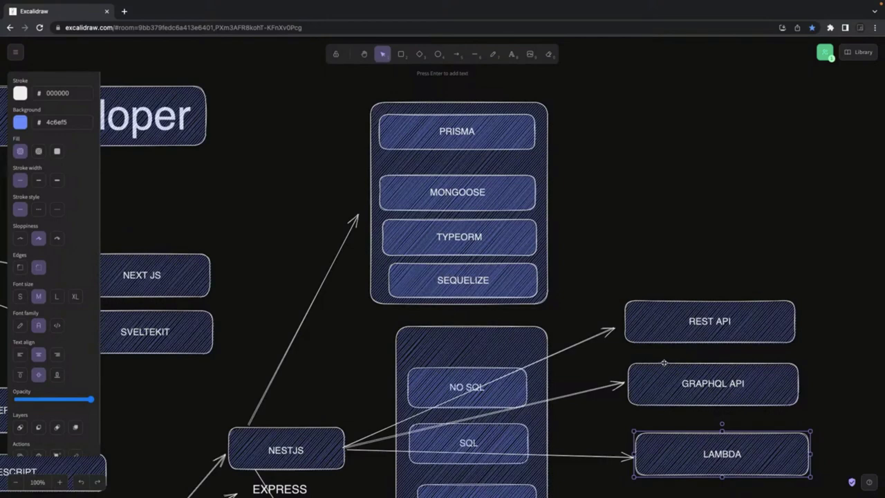
{"action": "left_click", "coordinate": [662, 337]}
{"action": "left_click", "coordinate": [647, 246]}
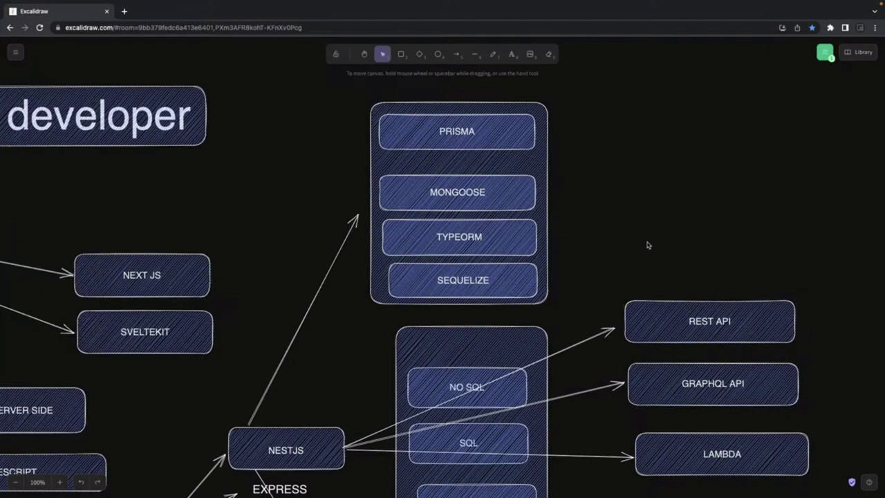
{"action": "scroll", "coordinate": [648, 245], "scroll_direction": "left", "scroll_amount": 10}
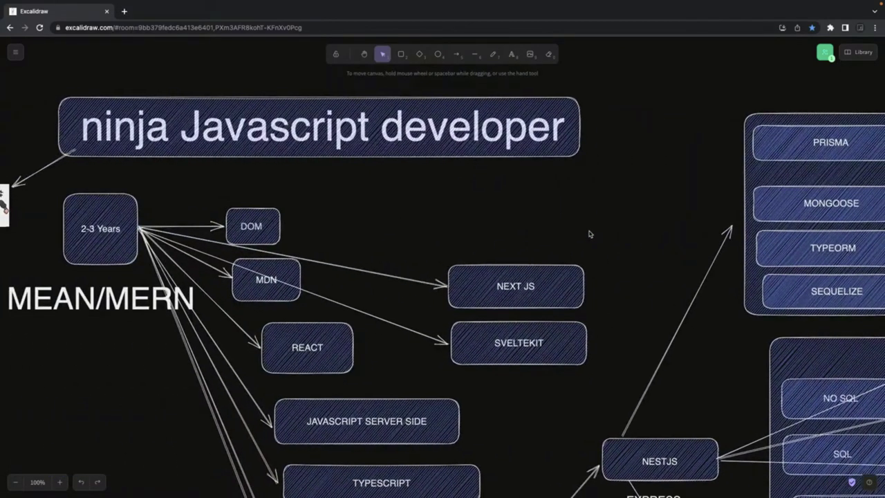
{"action": "scroll", "coordinate": [546, 223], "scroll_direction": "down", "scroll_amount": 5}
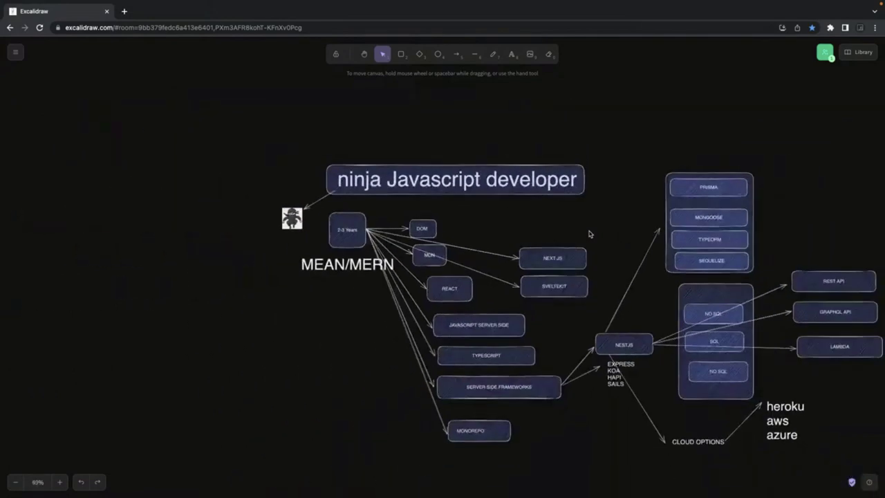
{"action": "scroll", "coordinate": [541, 222], "scroll_direction": "right", "scroll_amount": 5}
{"action": "scroll", "coordinate": [541, 223], "scroll_direction": "up", "scroll_amount": 3}
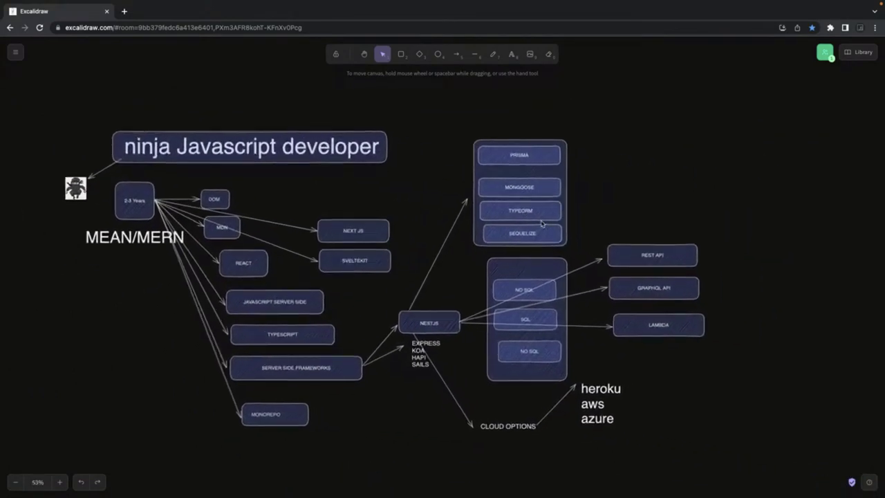
{"action": "scroll", "coordinate": [541, 222], "scroll_direction": "left", "scroll_amount": 3}
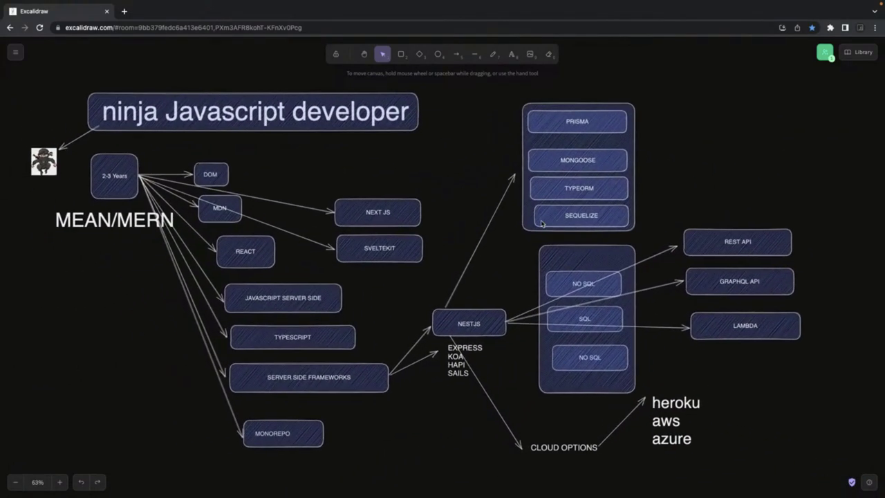